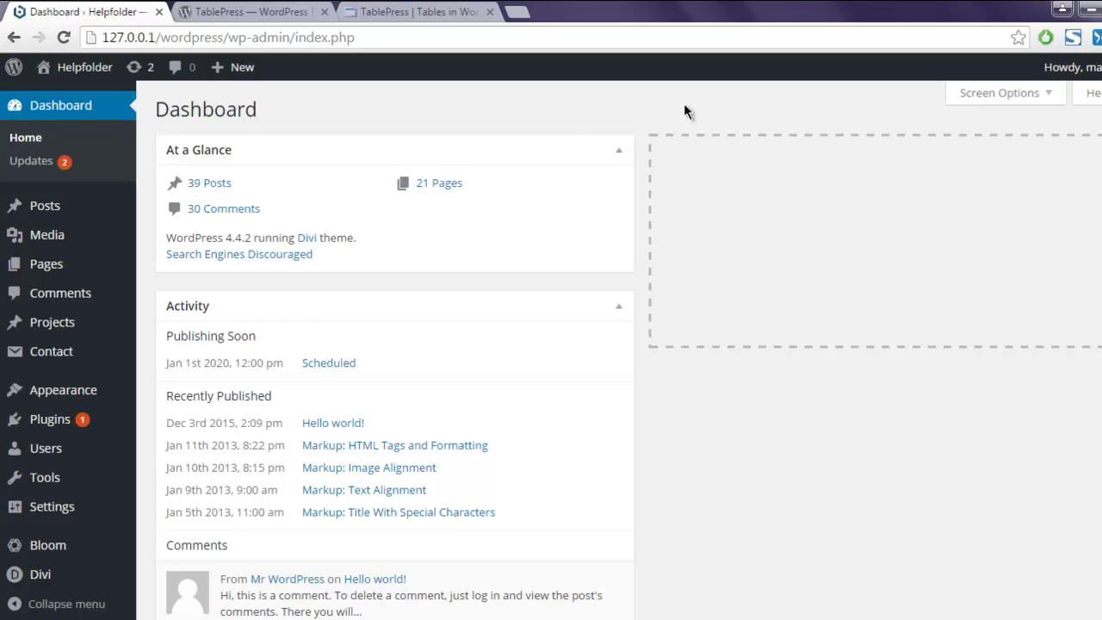
# Look over the TablePress website and the plugin's WordPress.org directory page.
pyautogui.click(408, 11)
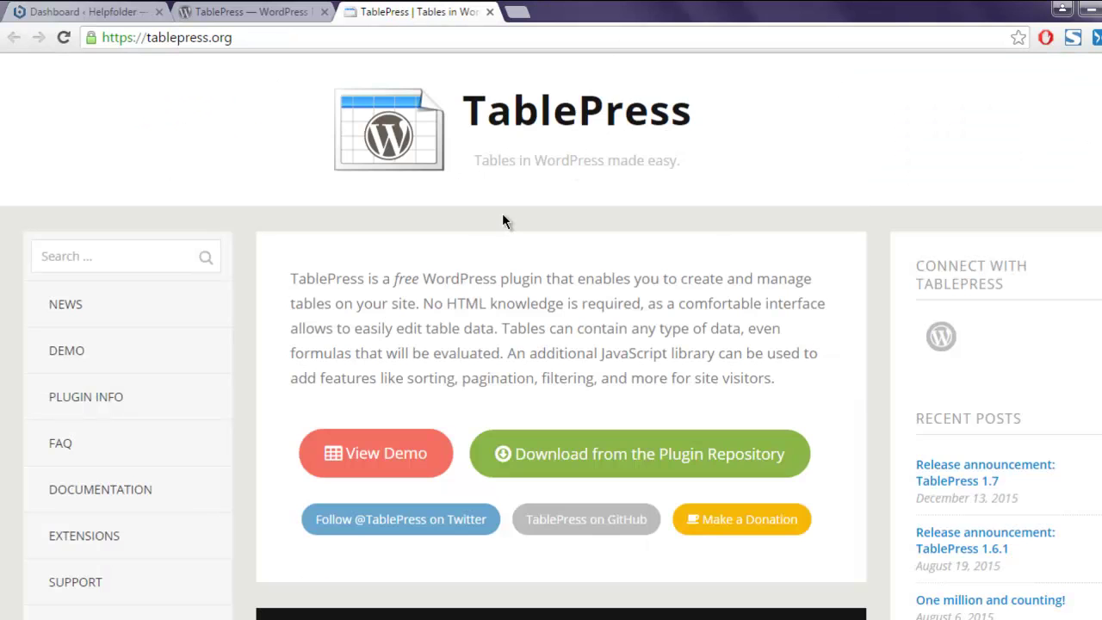
pyautogui.scroll(-4, 504, 216)
pyautogui.scroll(4, 504, 219)
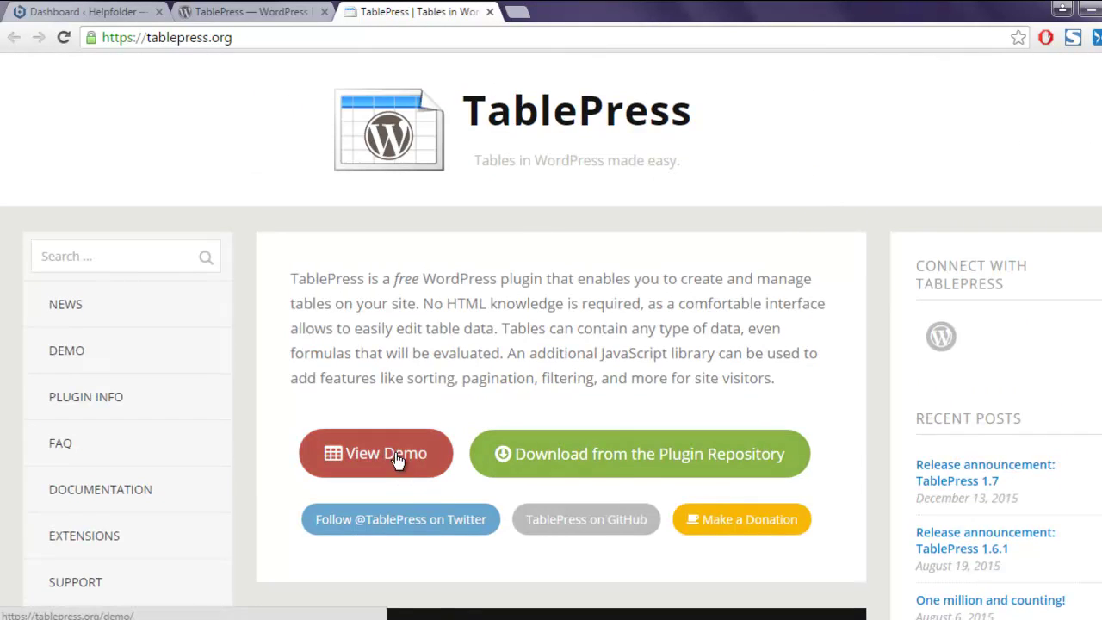
pyautogui.click(398, 461)
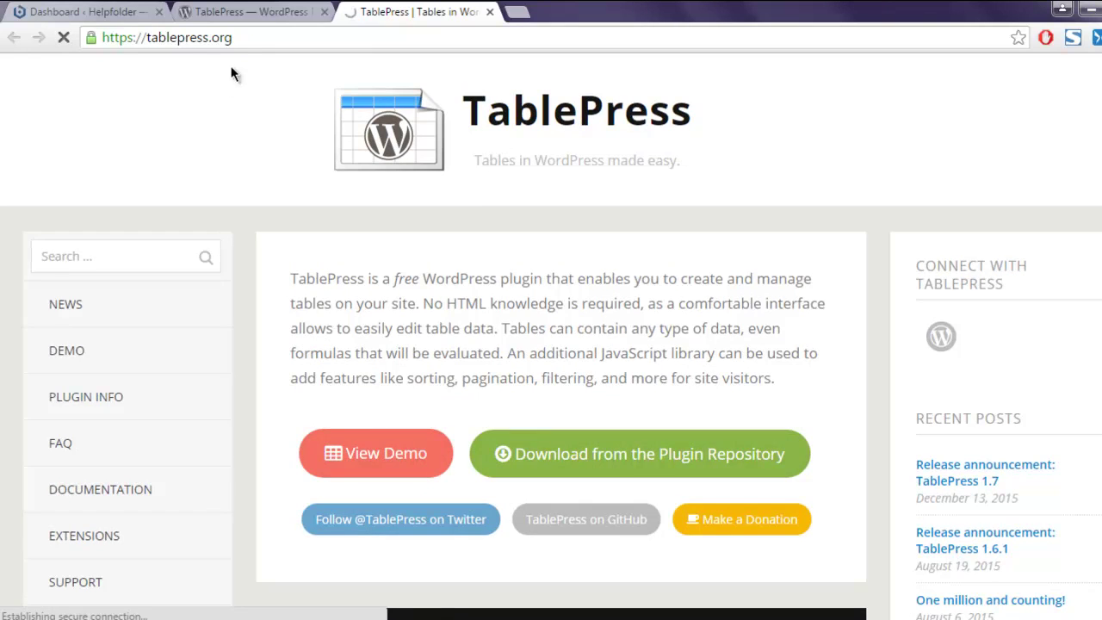
pyautogui.click(250, 11)
pyautogui.scroll(5, 517, 198)
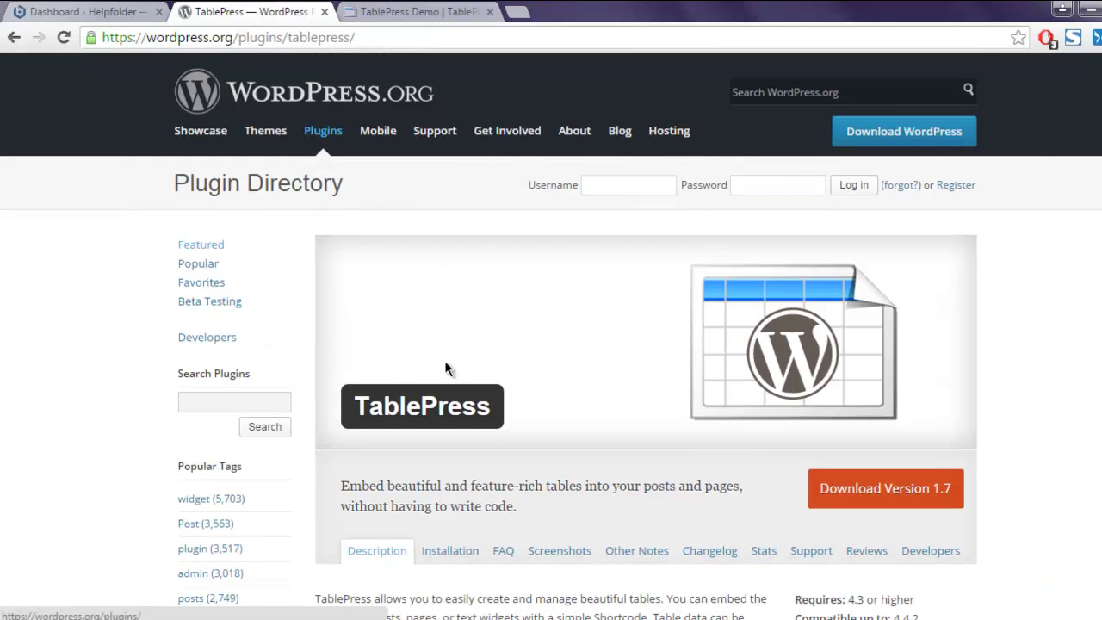
pyautogui.scroll(-2, 527, 290)
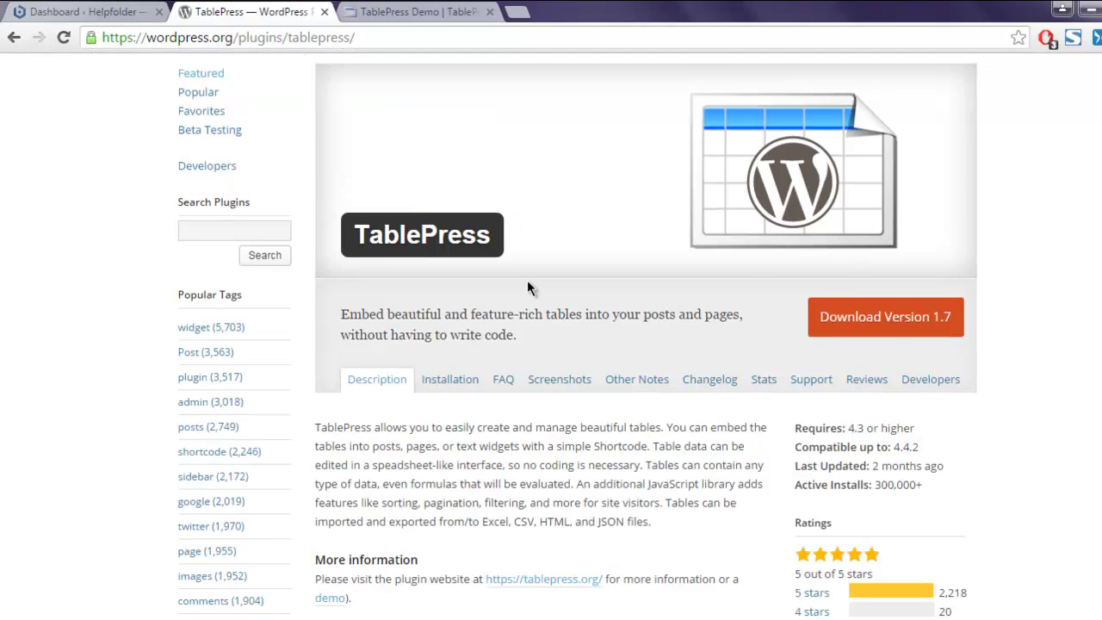
pyautogui.scroll(3, 327, 254)
# Examine the sample tables on the TablePress demo page, including the colspan/rowspan demo table.
pyautogui.click(414, 12)
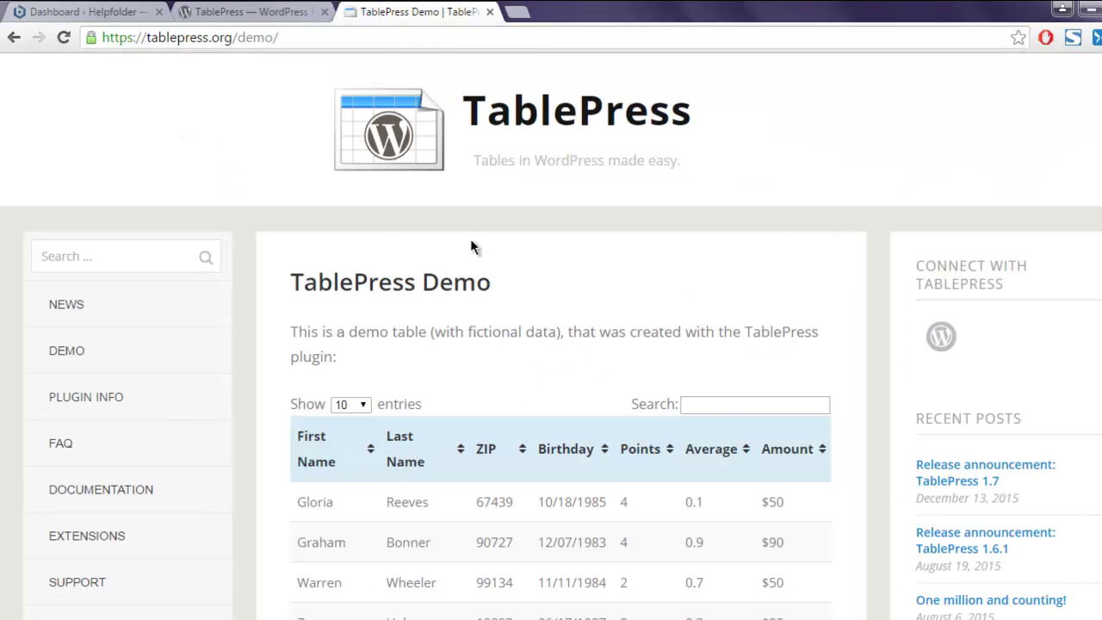
pyautogui.scroll(-1, 584, 267)
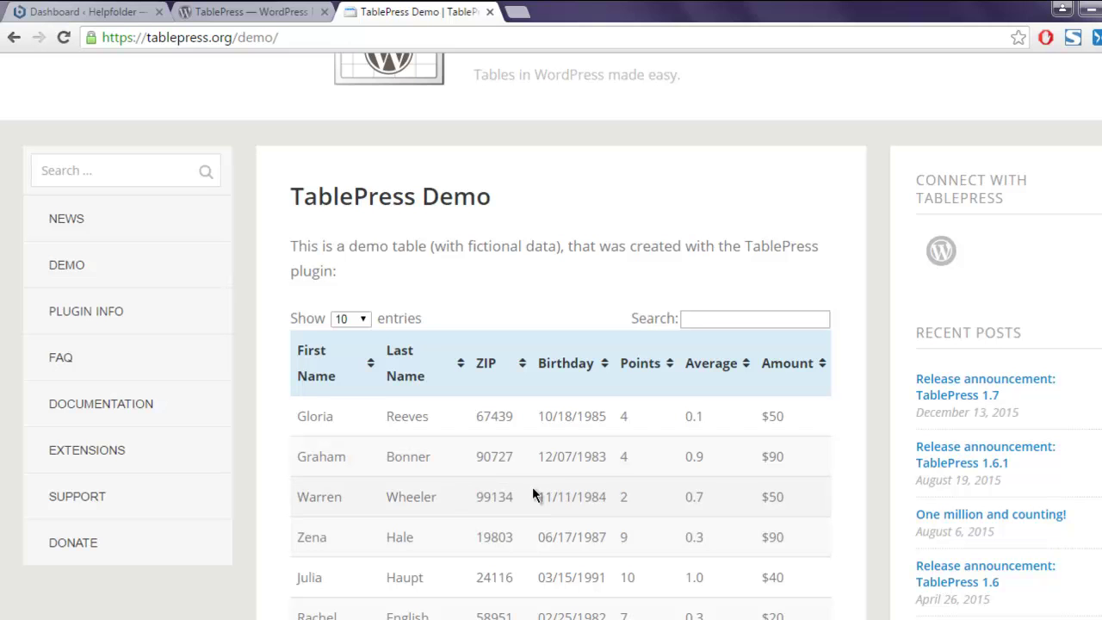
pyautogui.scroll(-5, 635, 485)
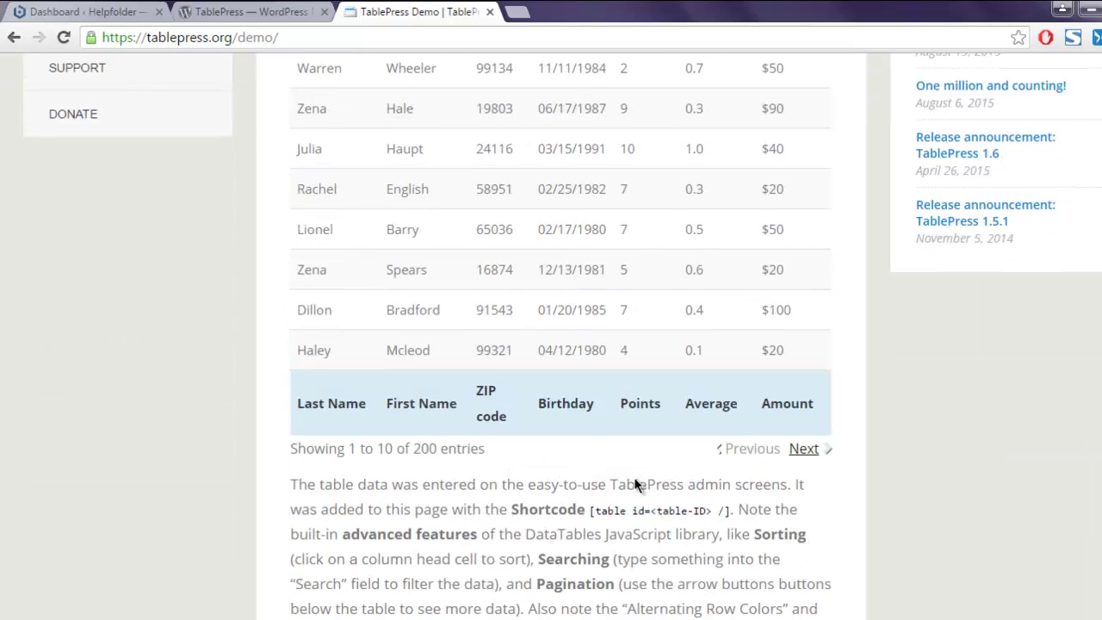
pyautogui.scroll(-8, 634, 477)
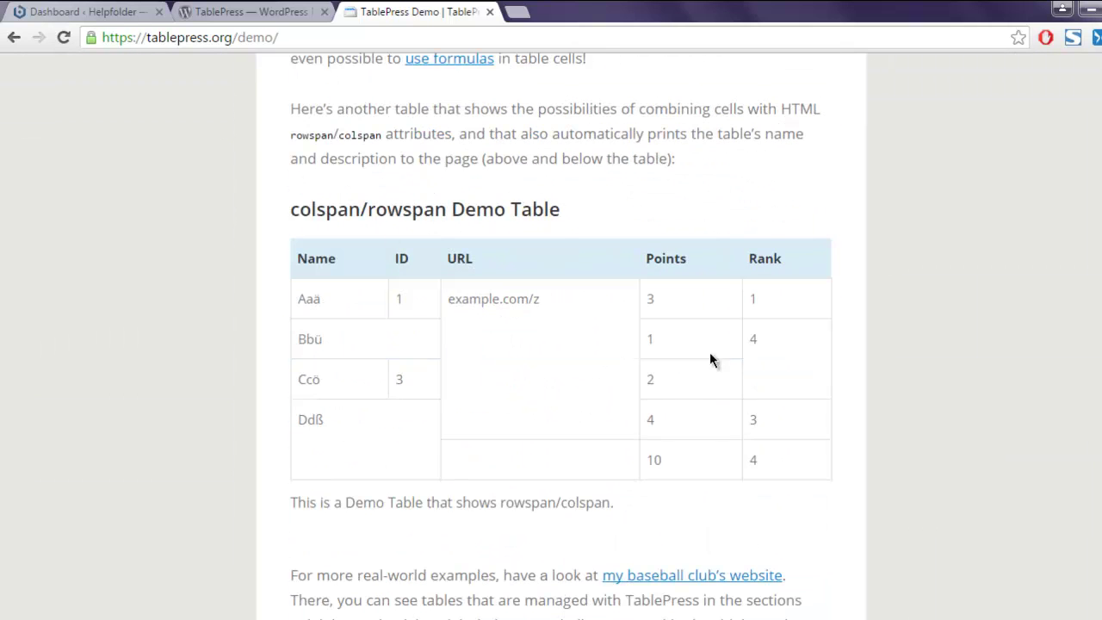
pyautogui.scroll(-4, 584, 346)
pyautogui.scroll(12, 584, 346)
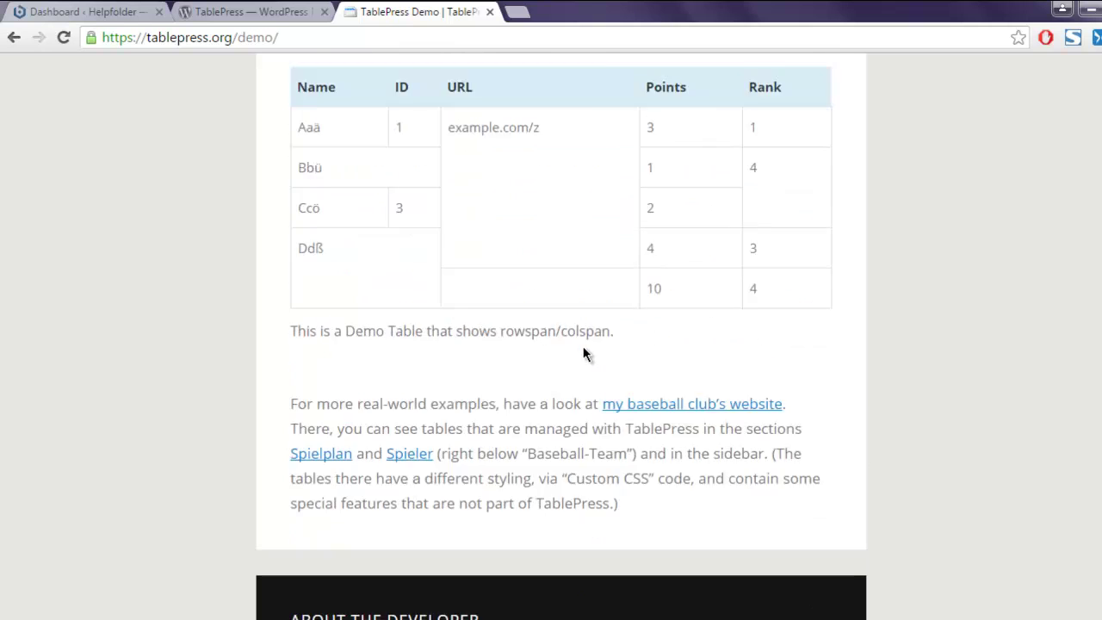
pyautogui.scroll(3, 583, 346)
# Return to the WordPress dashboard and search for the plugin "TablePress" among the plugins available to add.
pyautogui.click(83, 12)
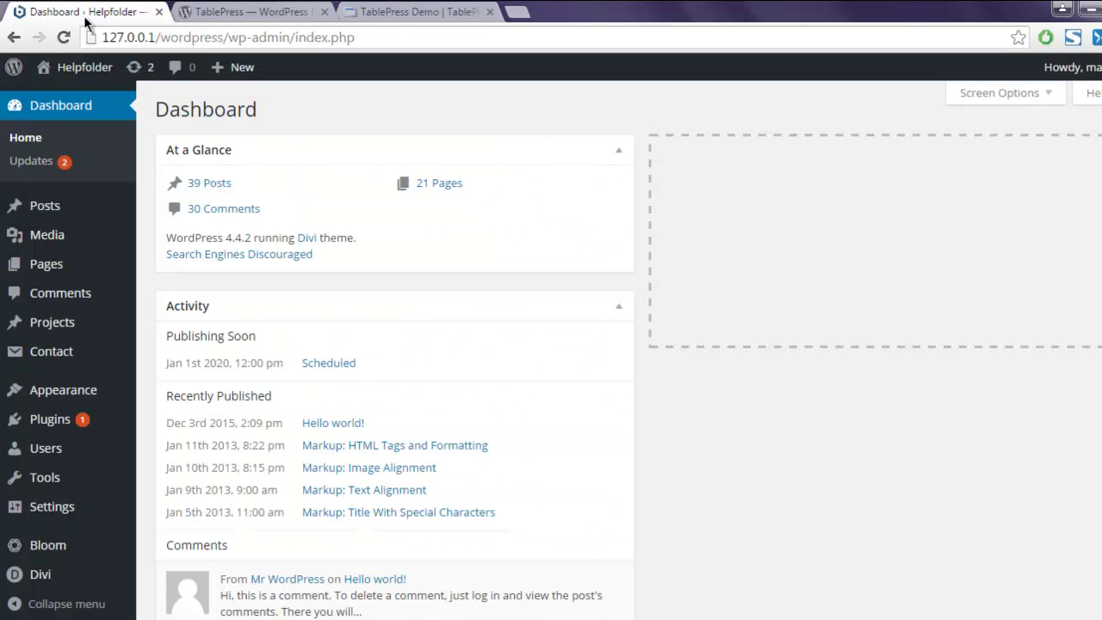
pyautogui.moveTo(121, 422)
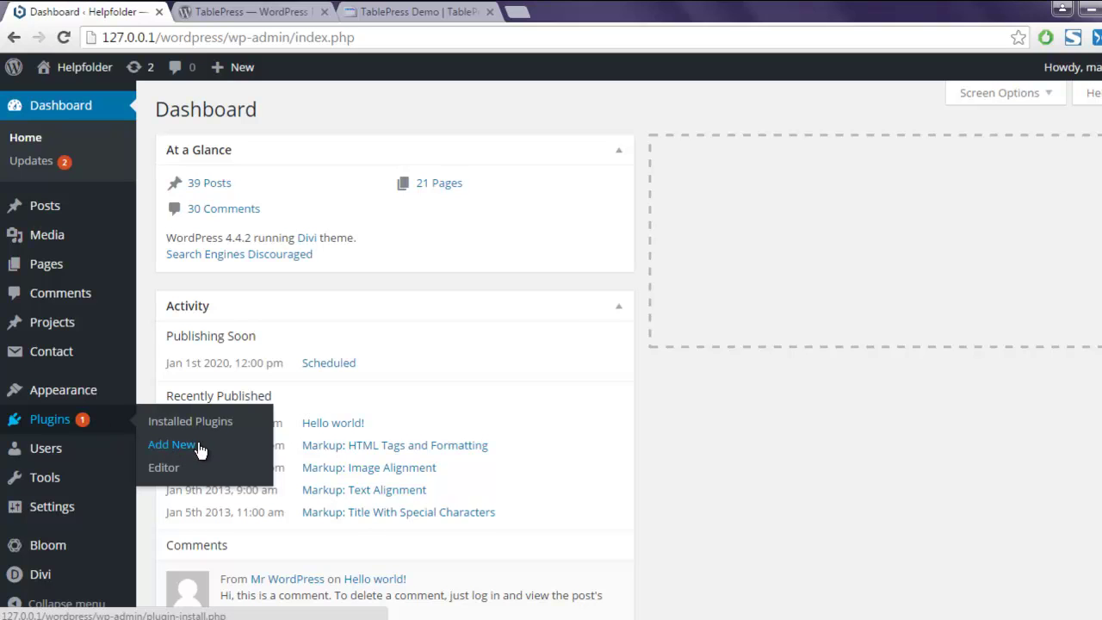
pyautogui.click(236, 423)
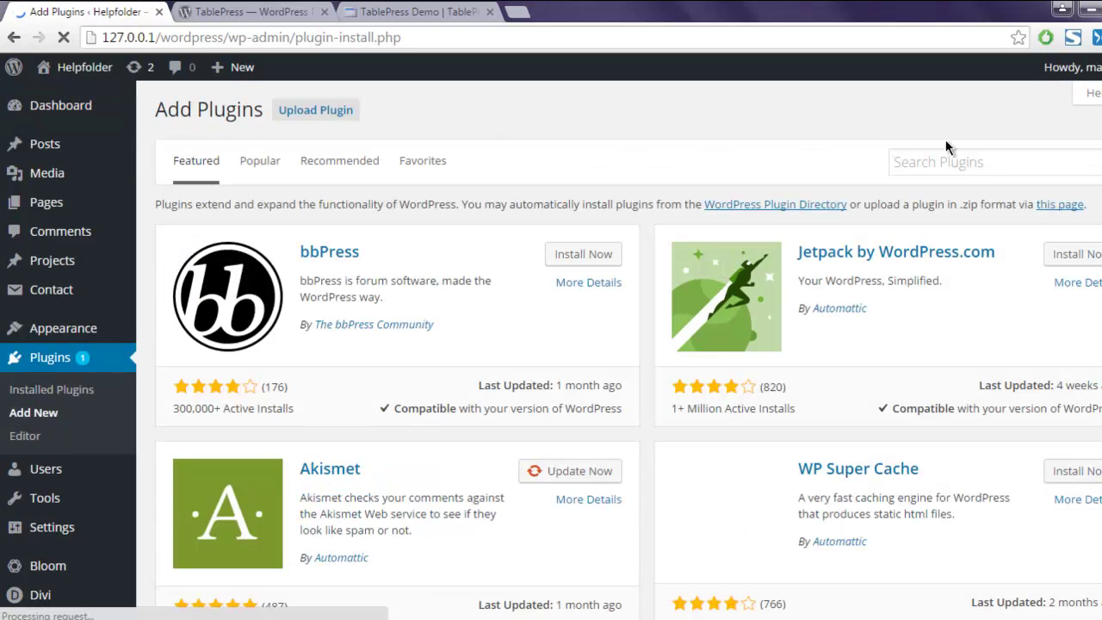
pyautogui.click(953, 160)
pyautogui.write('Tab')
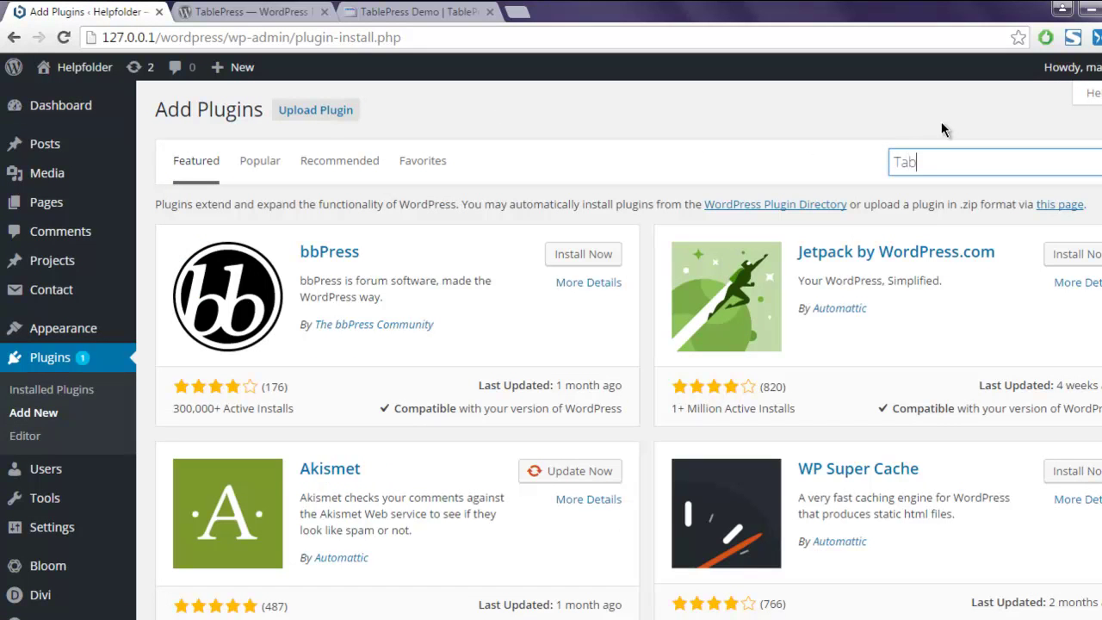
pyautogui.write('lePress')
pyautogui.press('Return')
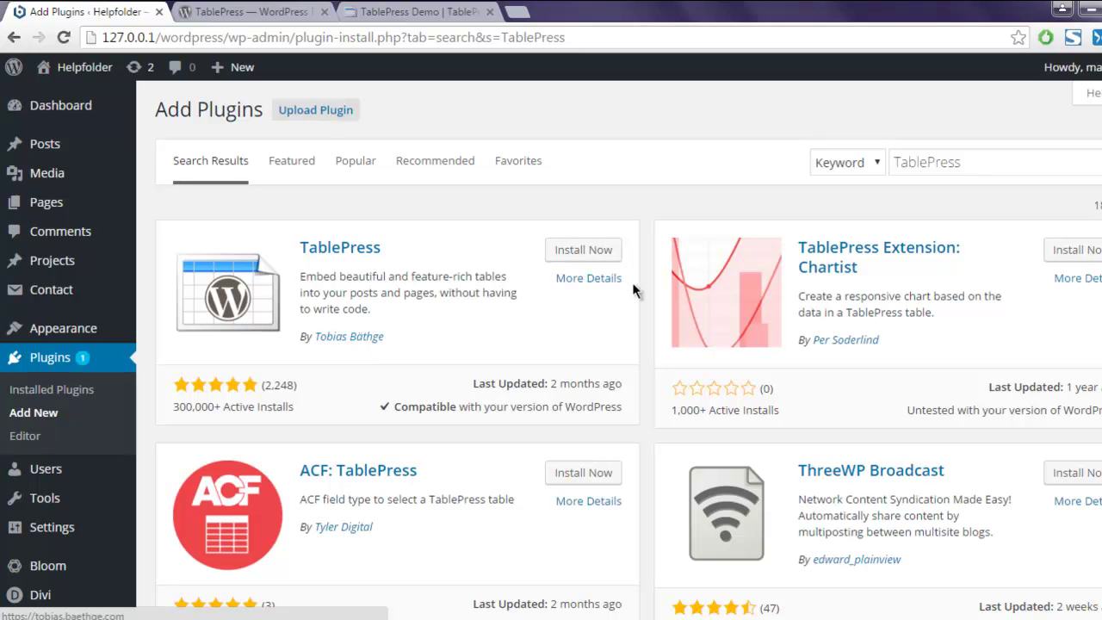
# Install and activate the TablePress plugin.
pyautogui.click(583, 250)
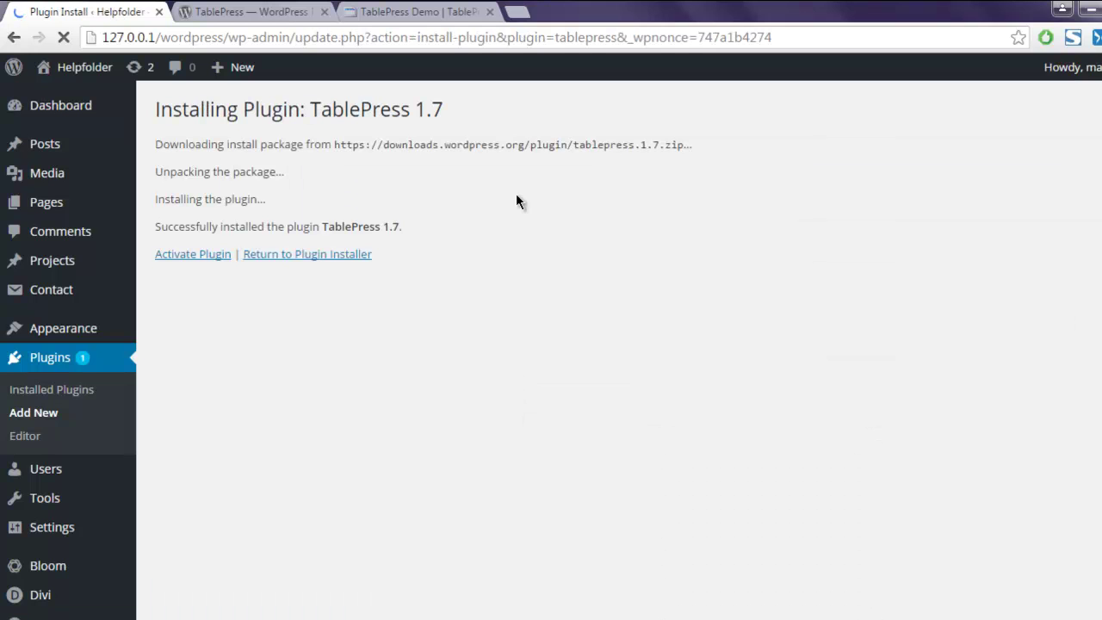
pyautogui.click(184, 258)
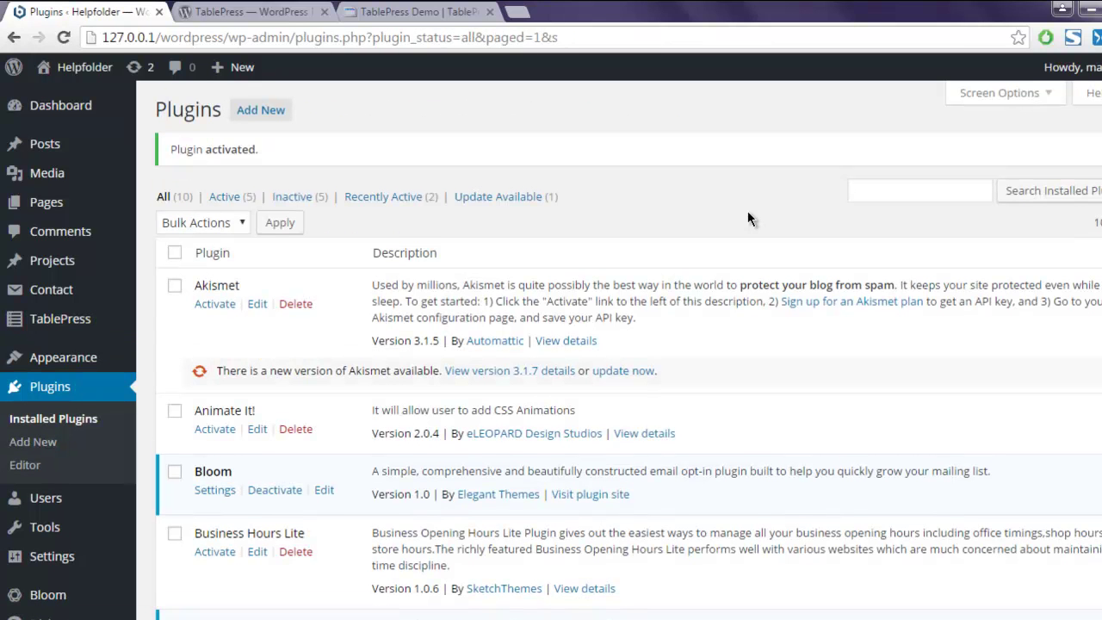
pyautogui.scroll(-4, 756, 216)
pyautogui.scroll(4, 603, 228)
# Add a new TablePress table named "Working hours" with the description "List of hours", 5 rows and 2 columns.
pyautogui.moveTo(56, 327)
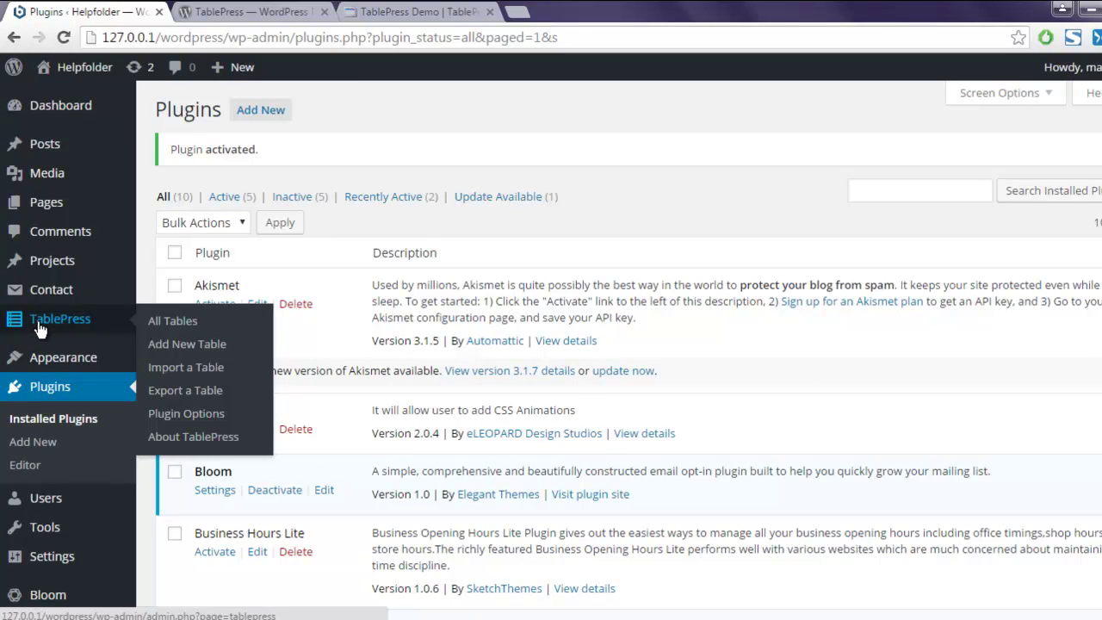
pyautogui.click(159, 323)
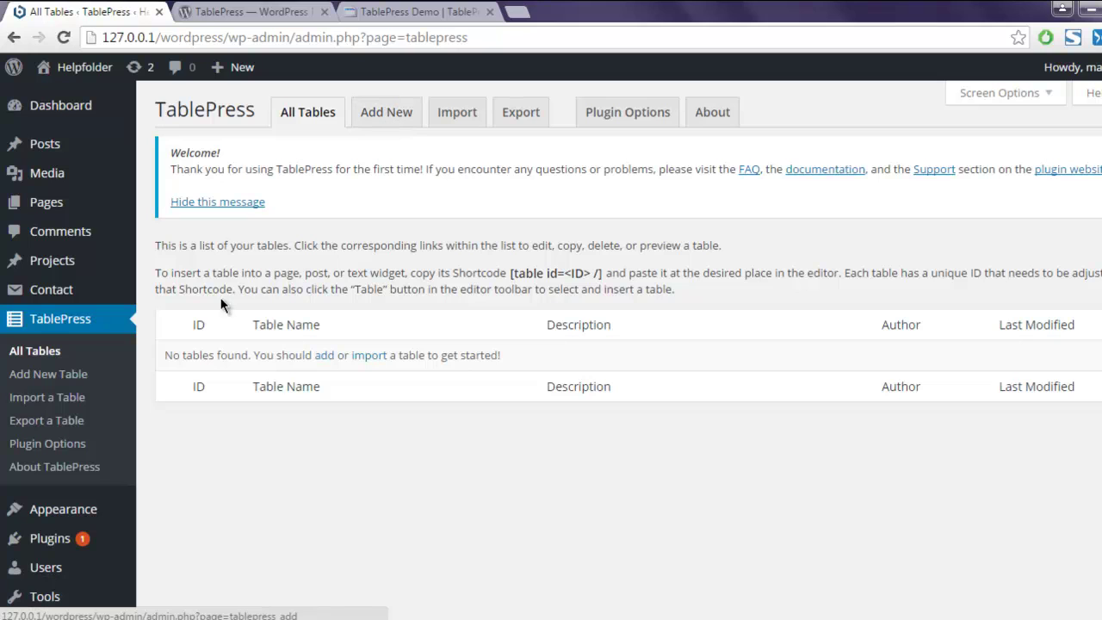
pyautogui.click(75, 378)
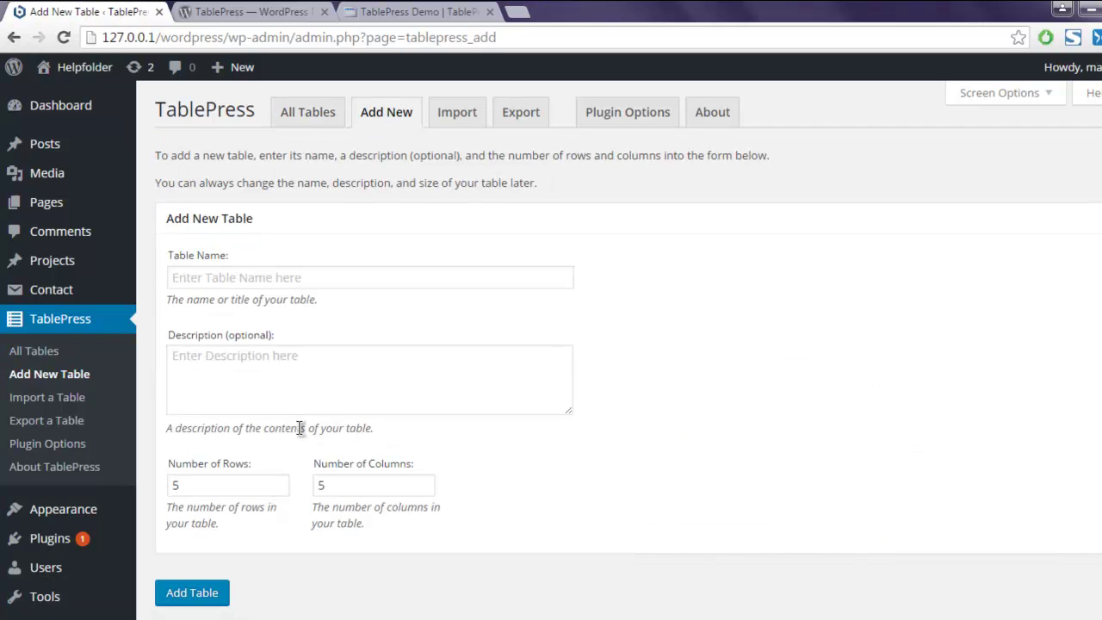
pyautogui.click(252, 278)
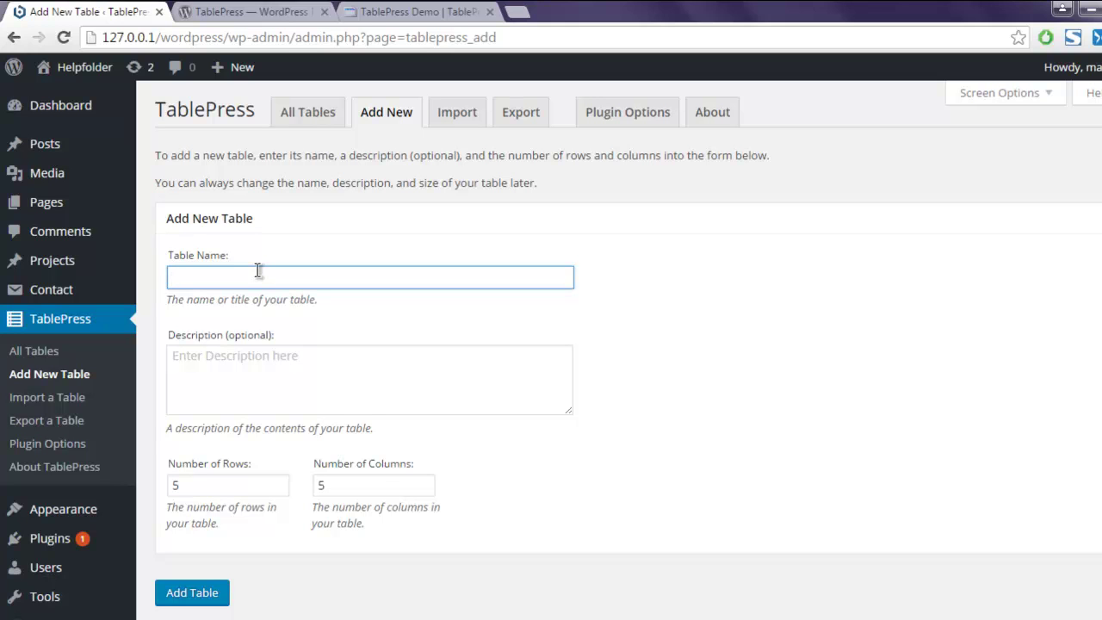
pyautogui.write('Working hours')
pyautogui.click(233, 384)
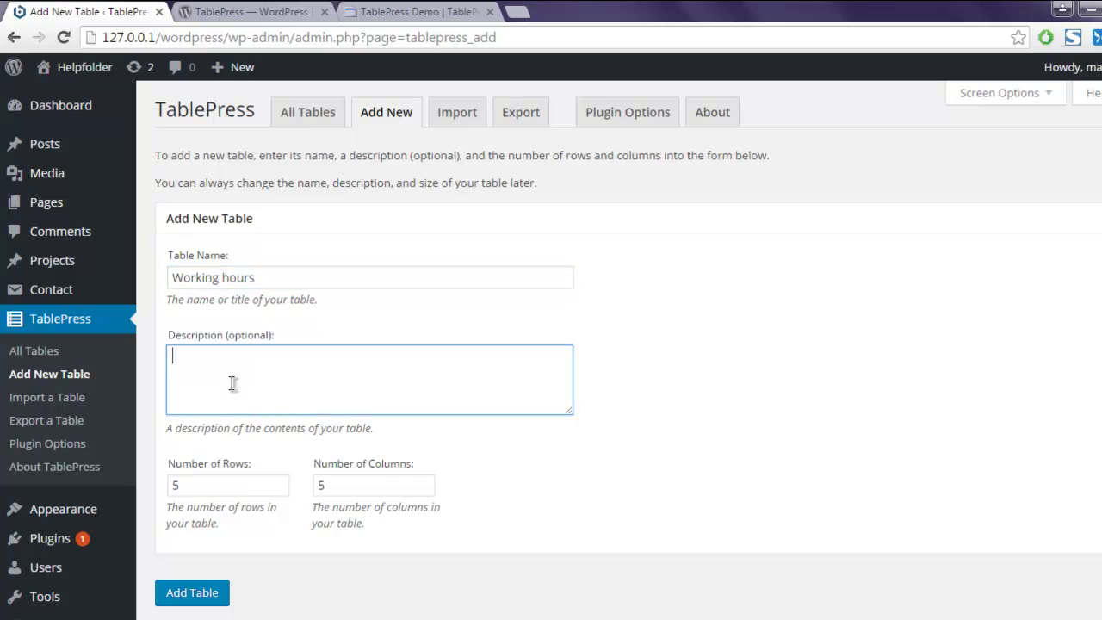
pyautogui.write('List of hours')
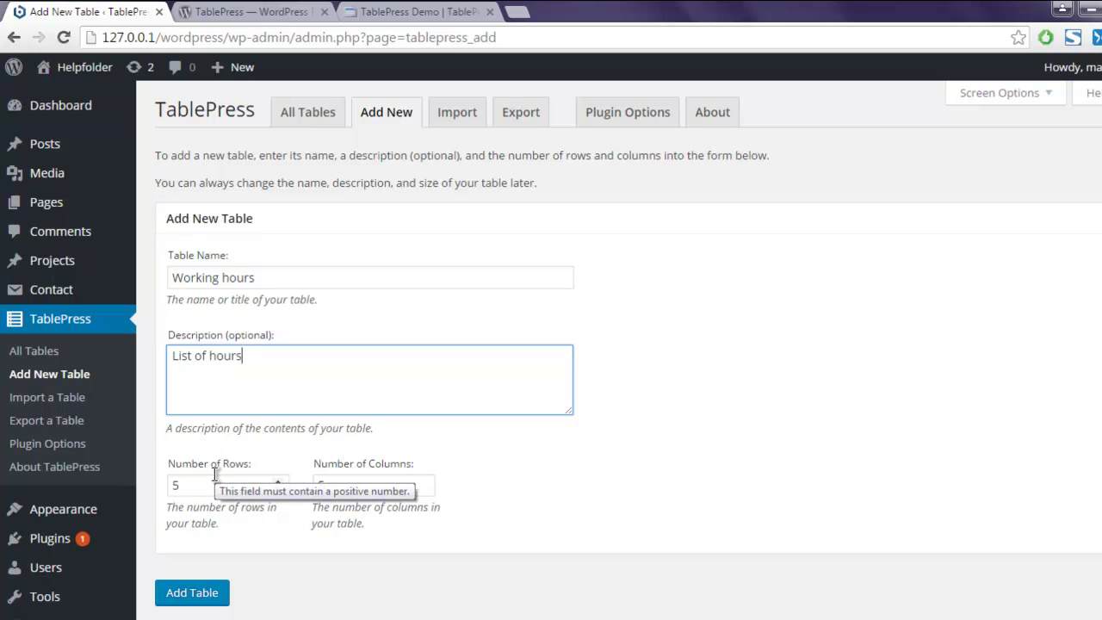
pyautogui.doubleClick(190, 487)
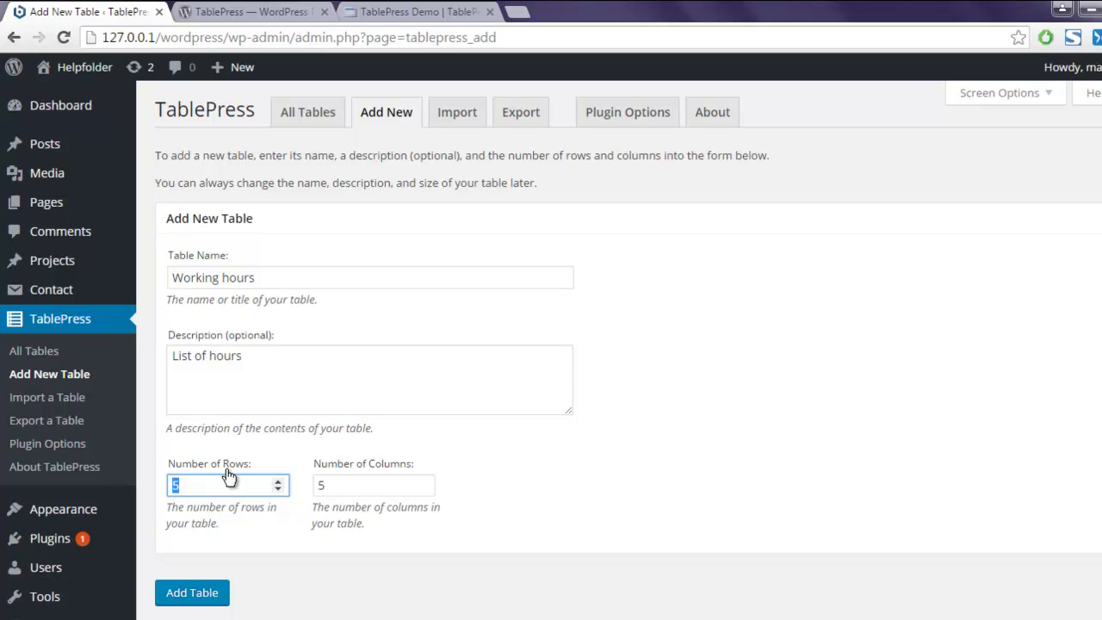
pyautogui.doubleClick(354, 487)
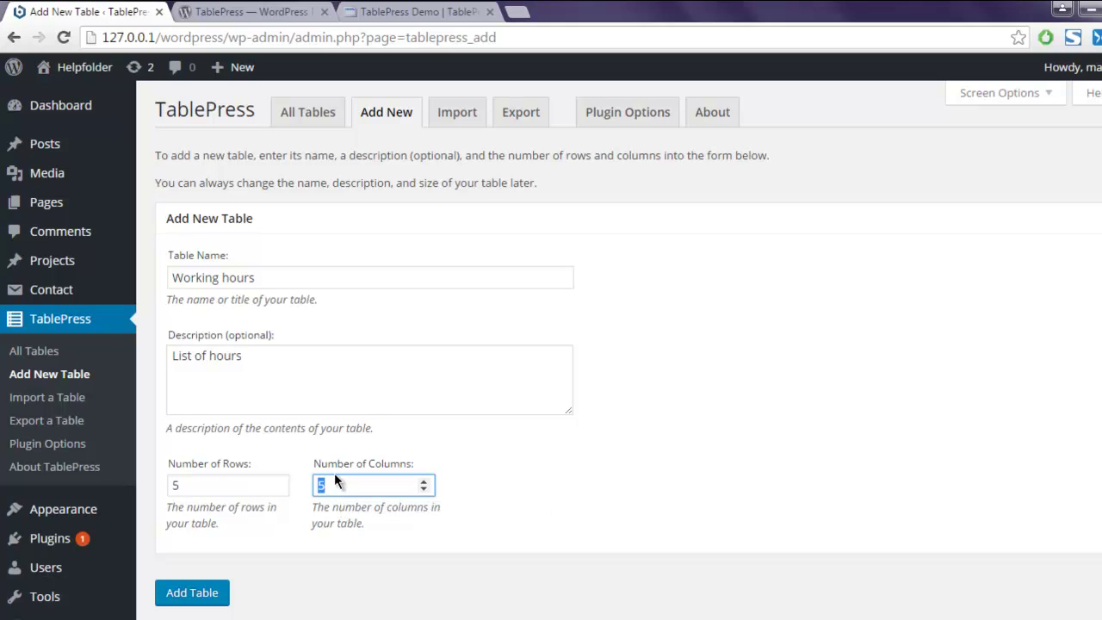
pyautogui.click(182, 596)
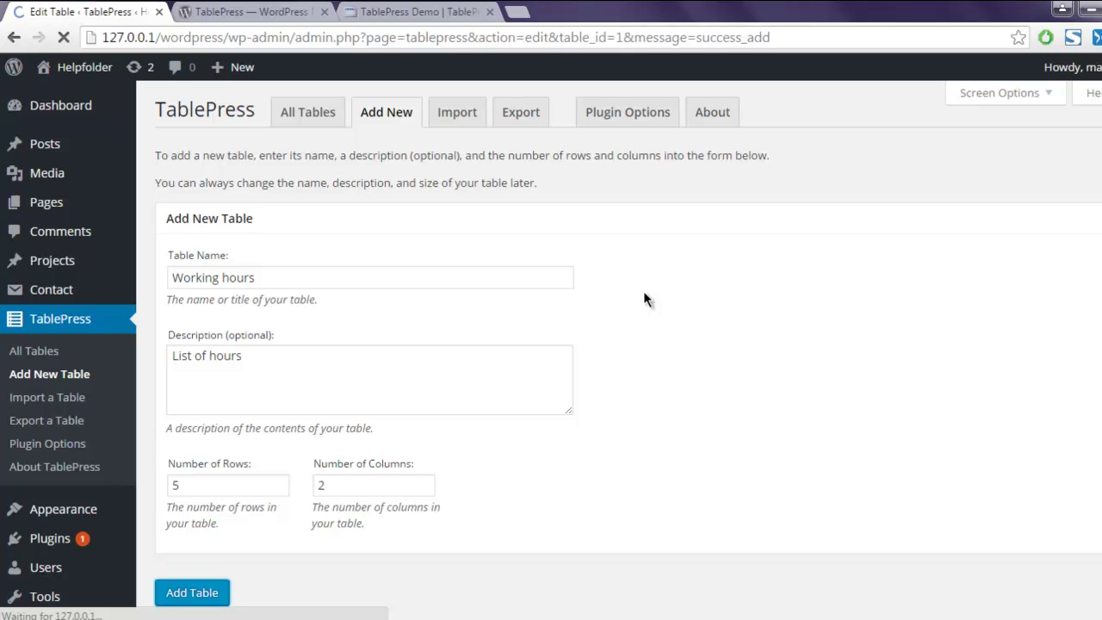
# Dismiss the feature tip about moving rows and columns that covers the table content.
pyautogui.scroll(-4, 643, 291)
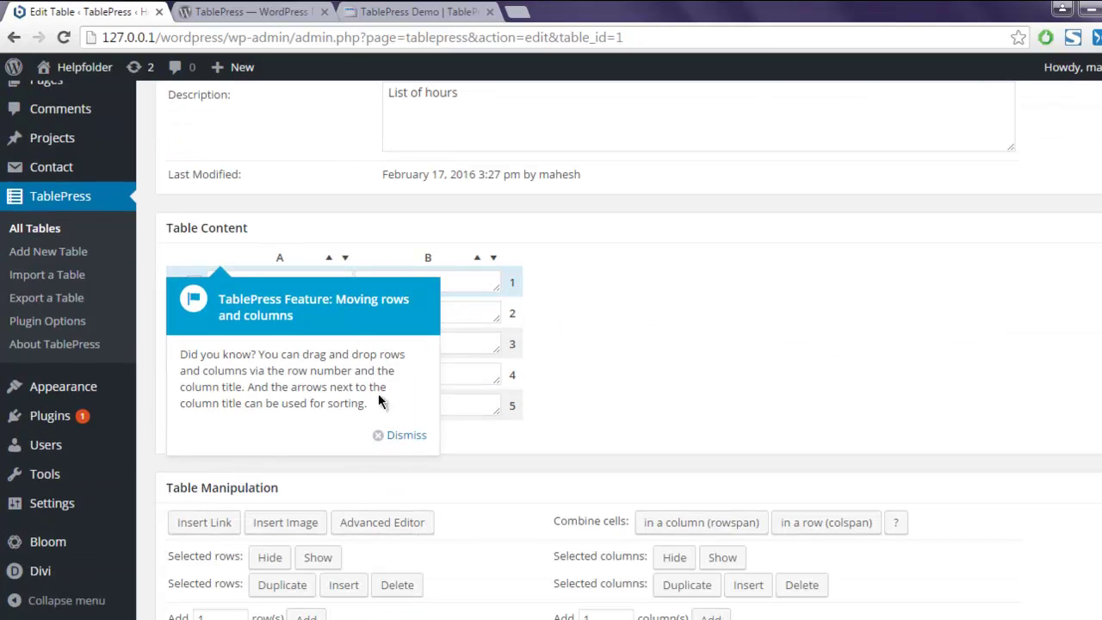
pyautogui.click(401, 435)
pyautogui.scroll(3, 741, 310)
pyautogui.scroll(-3, 751, 307)
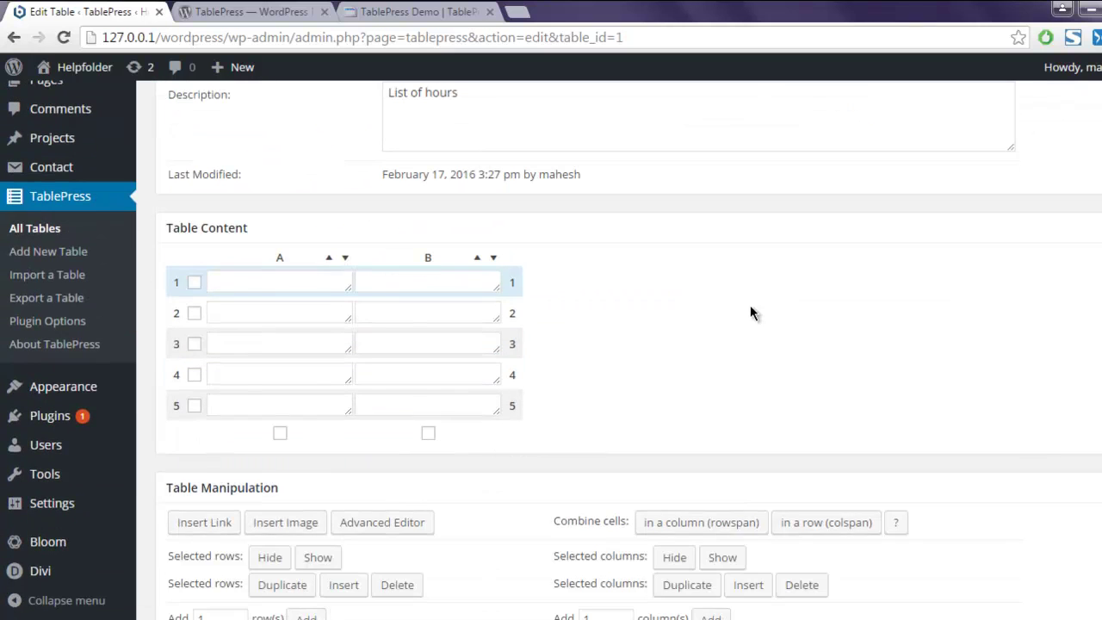
# Fill the table's first row with the headings "Day" in column A and "Working Hours" in column B.
pyautogui.click(284, 284)
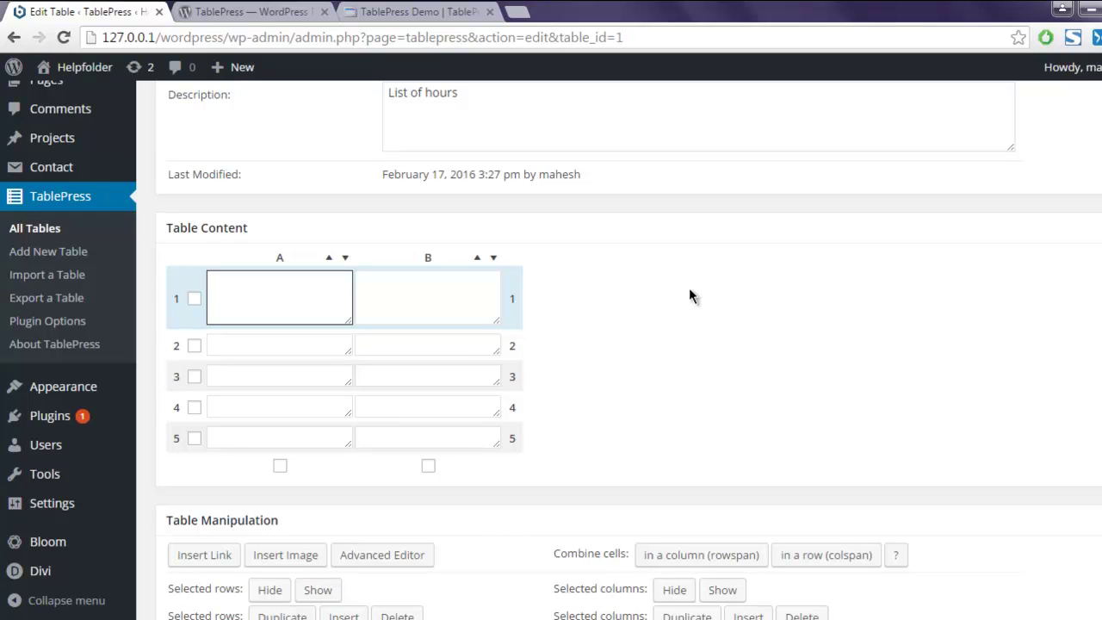
pyautogui.write('Day')
pyautogui.press('Tab')
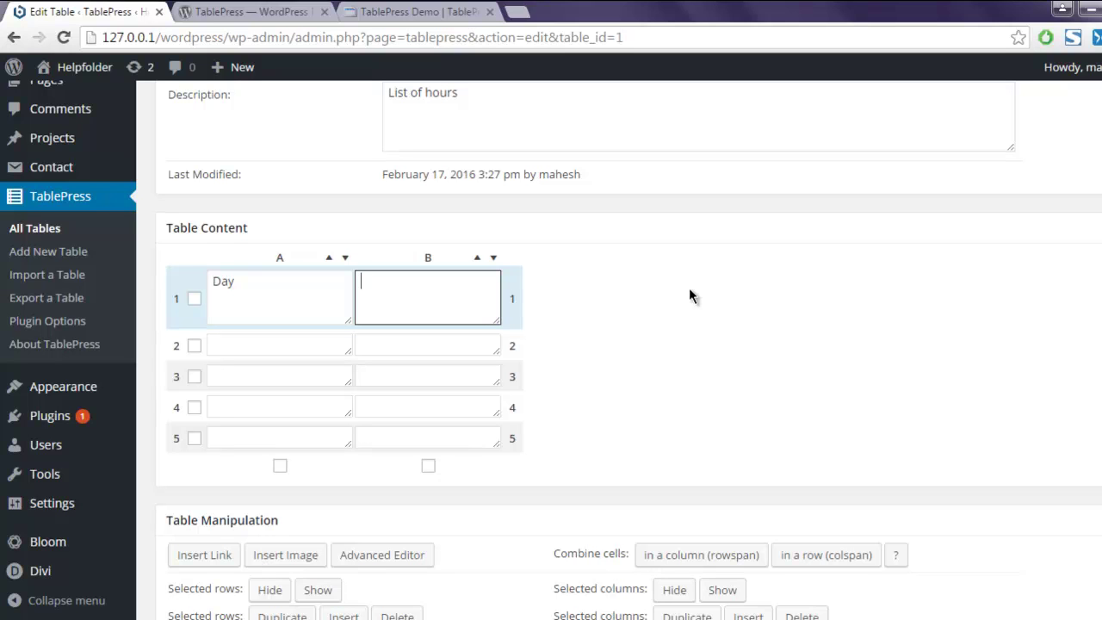
pyautogui.write('Working Hoour')
pyautogui.press('BackSpace')
pyautogui.press('BackSpace')
pyautogui.press('BackSpace')
pyautogui.write('urs')
# Fill rows 2 and 3 with the days "Mon" and "Tues", each with working hours "9 - 3".
pyautogui.click(296, 335)
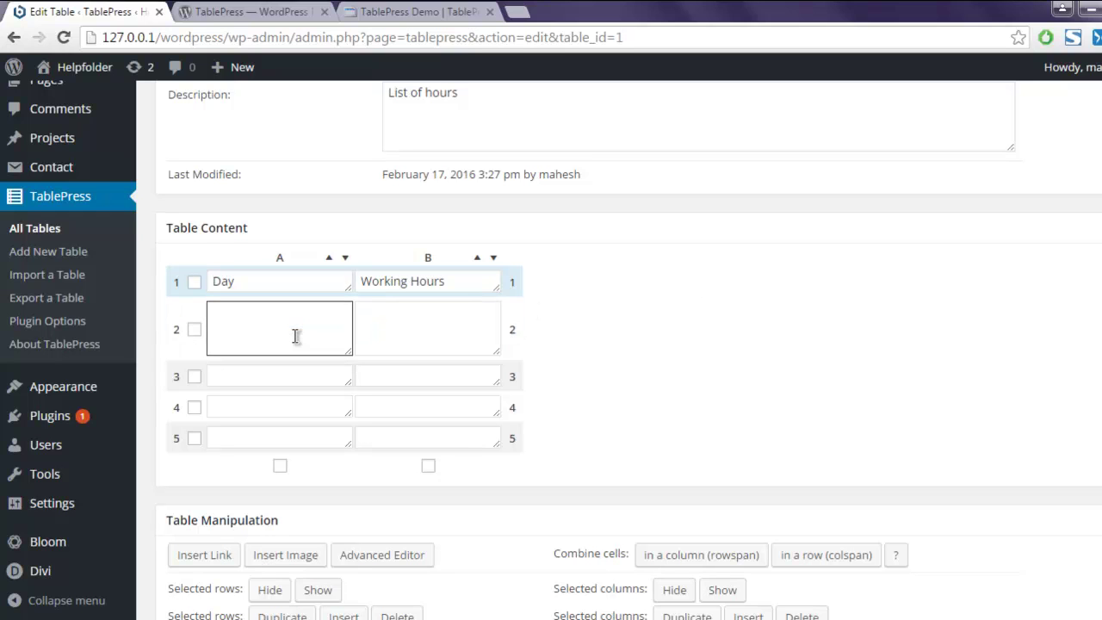
pyautogui.write('Mon')
pyautogui.press('Tab')
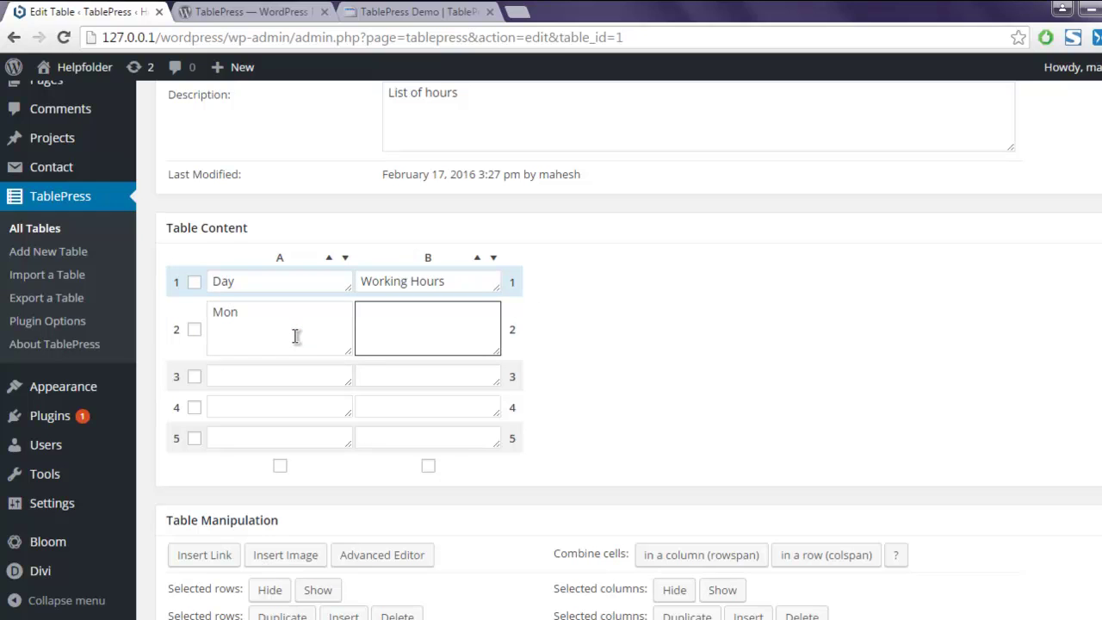
pyautogui.write('9 - 3')
pyautogui.click(256, 378)
pyautogui.write('Tues')
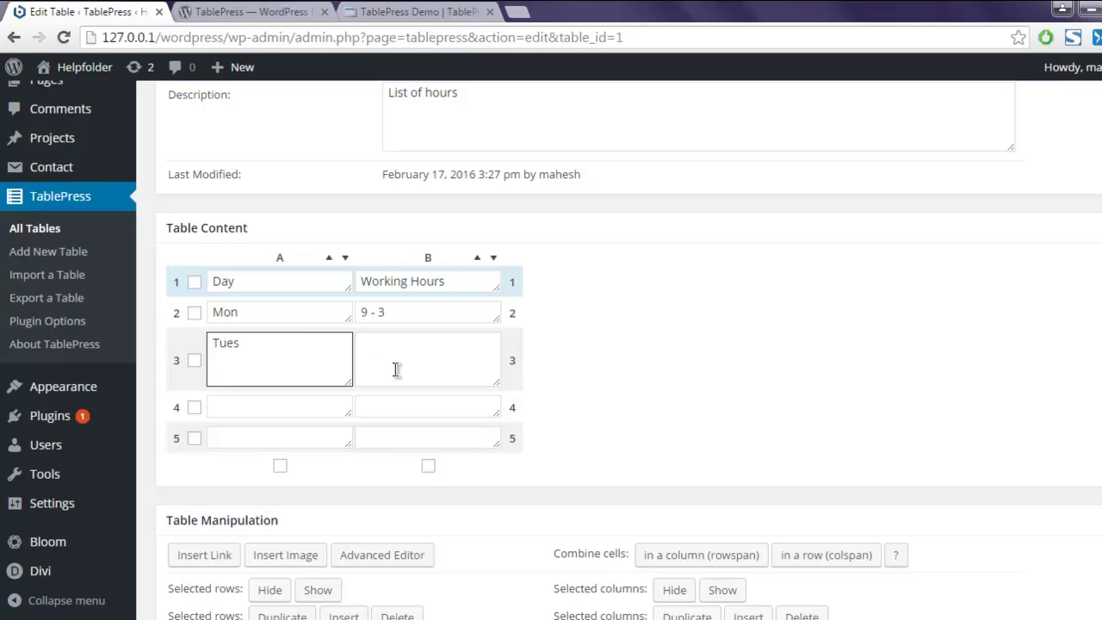
pyautogui.click(403, 356)
pyautogui.write('9 - 3')
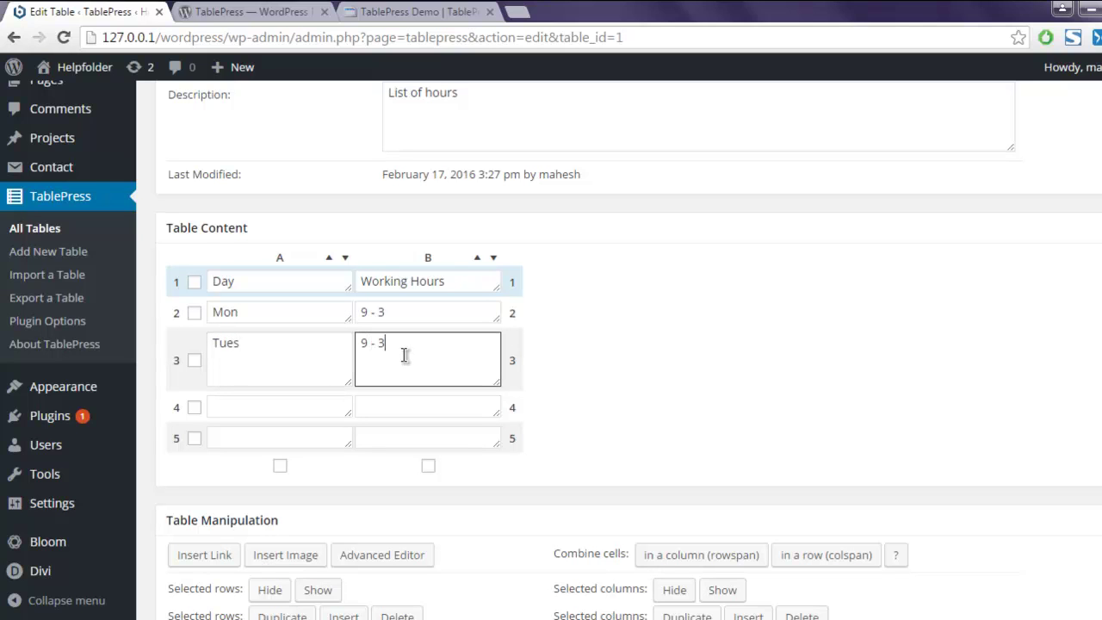
# Fill row 4 with "Wed" and working hours "9 - 3", and row 5 with "Thu" and "9 -3".
pyautogui.click(221, 402)
pyautogui.write('Wed')
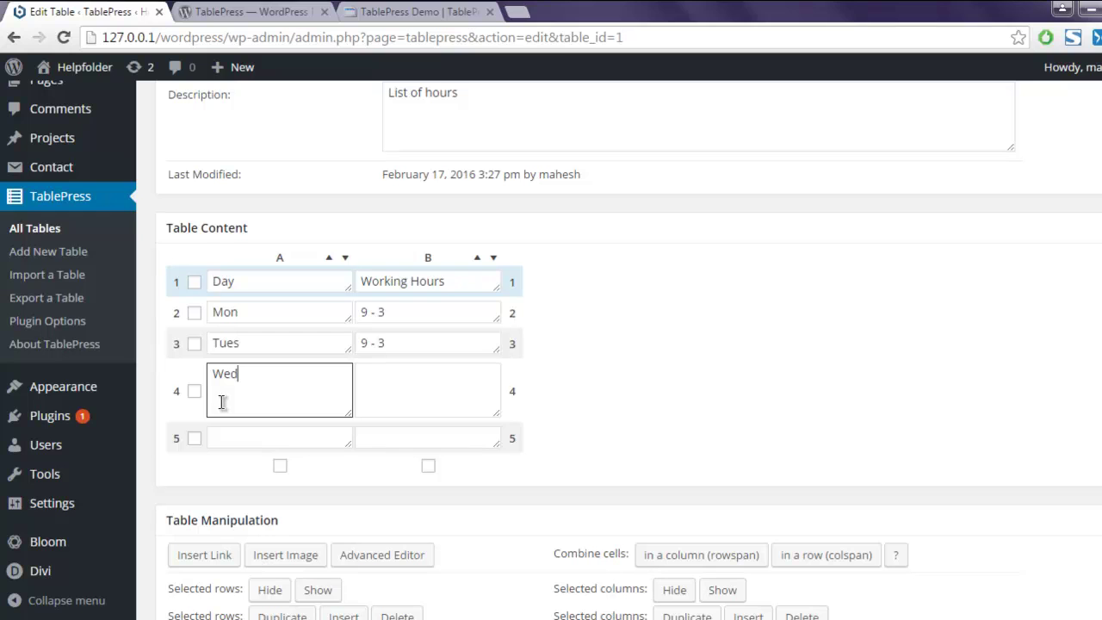
pyautogui.click(386, 388)
pyautogui.write('9 -3')
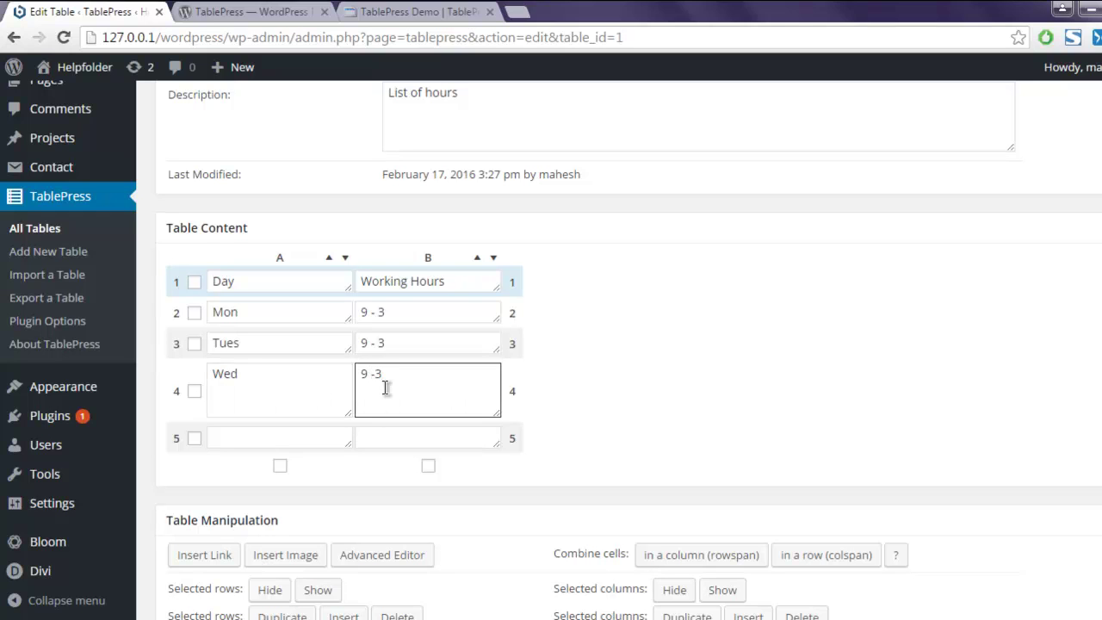
pyautogui.press('Left')
pyautogui.click(242, 439)
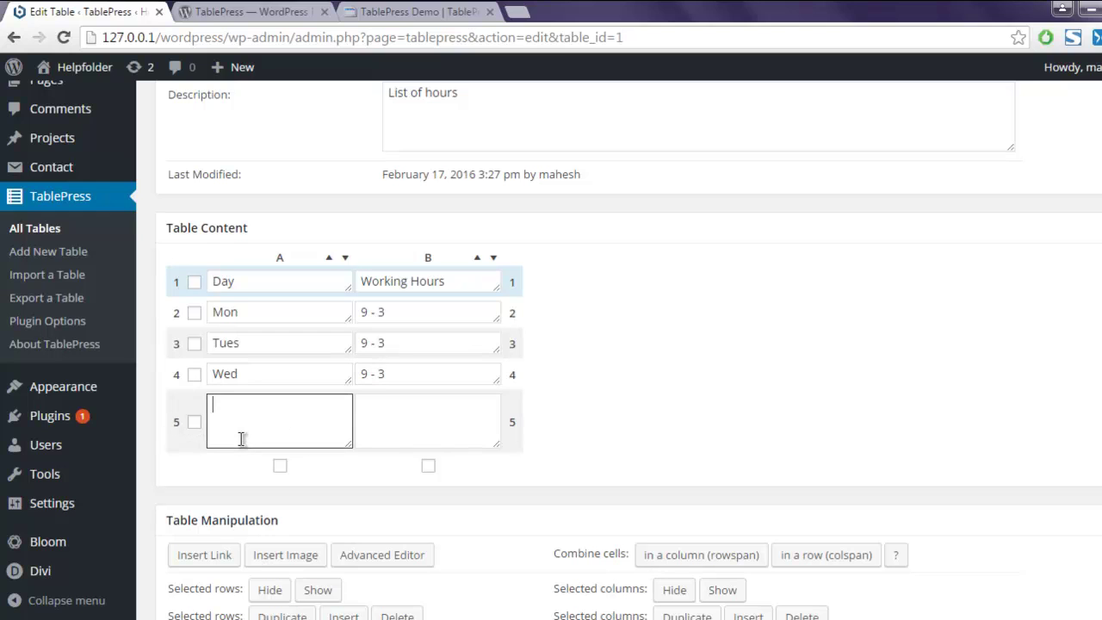
pyautogui.write('Thu')
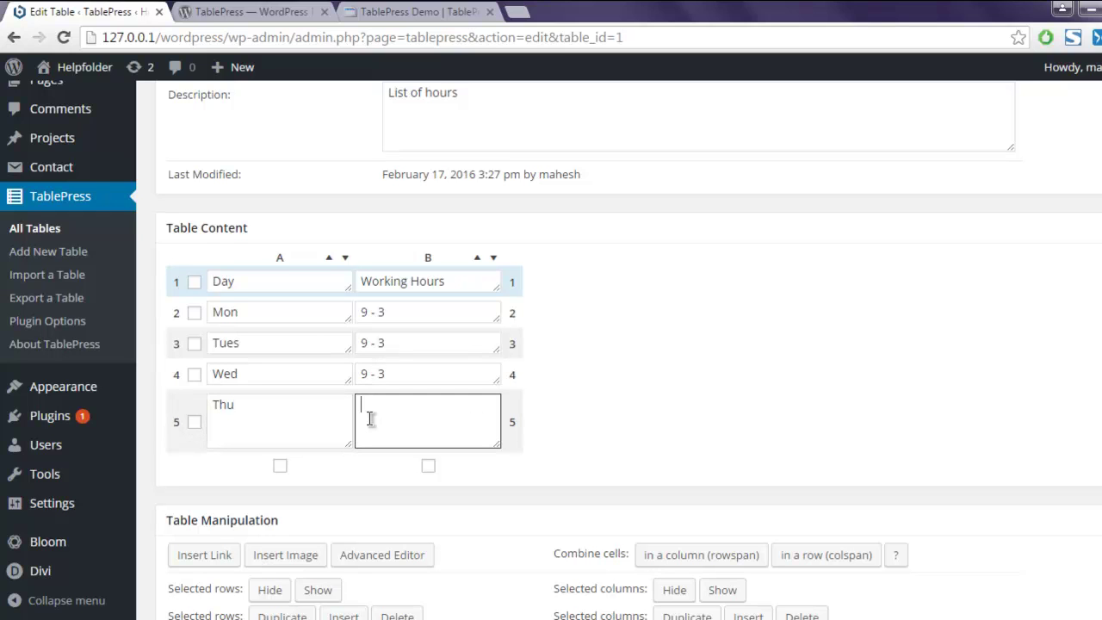
pyautogui.write('9 -3')
# Save the changes to the "Working hours" table.
pyautogui.scroll(2, 895, 330)
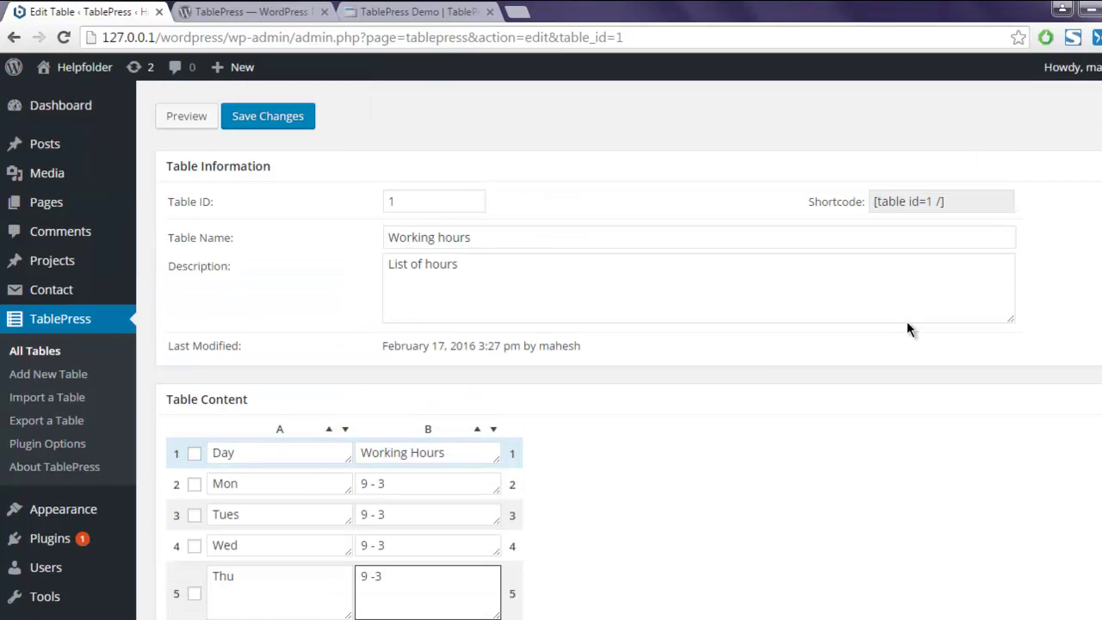
pyautogui.scroll(-12, 907, 321)
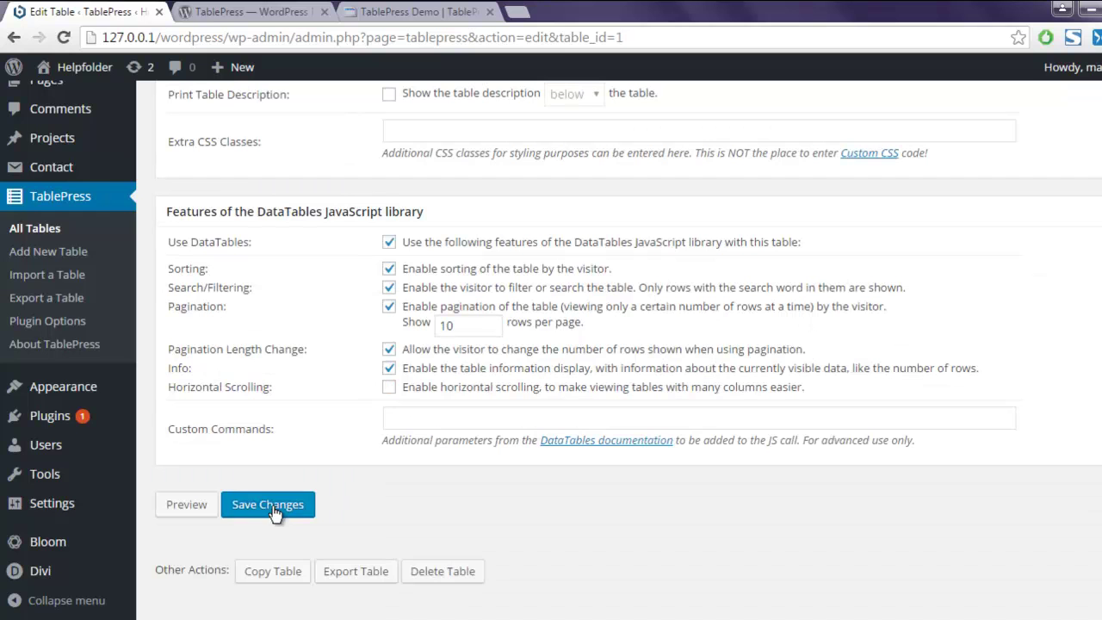
pyautogui.click(274, 513)
# Copy the table's shortcode [table id=1 /] from the table information.
pyautogui.scroll(12, 764, 315)
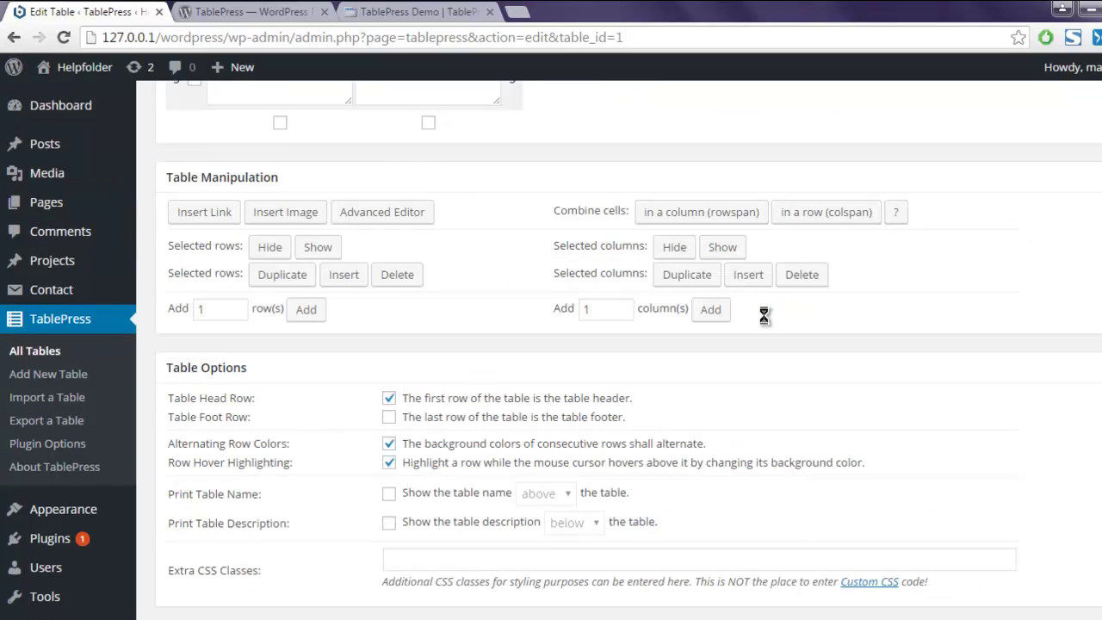
pyautogui.scroll(1, 764, 315)
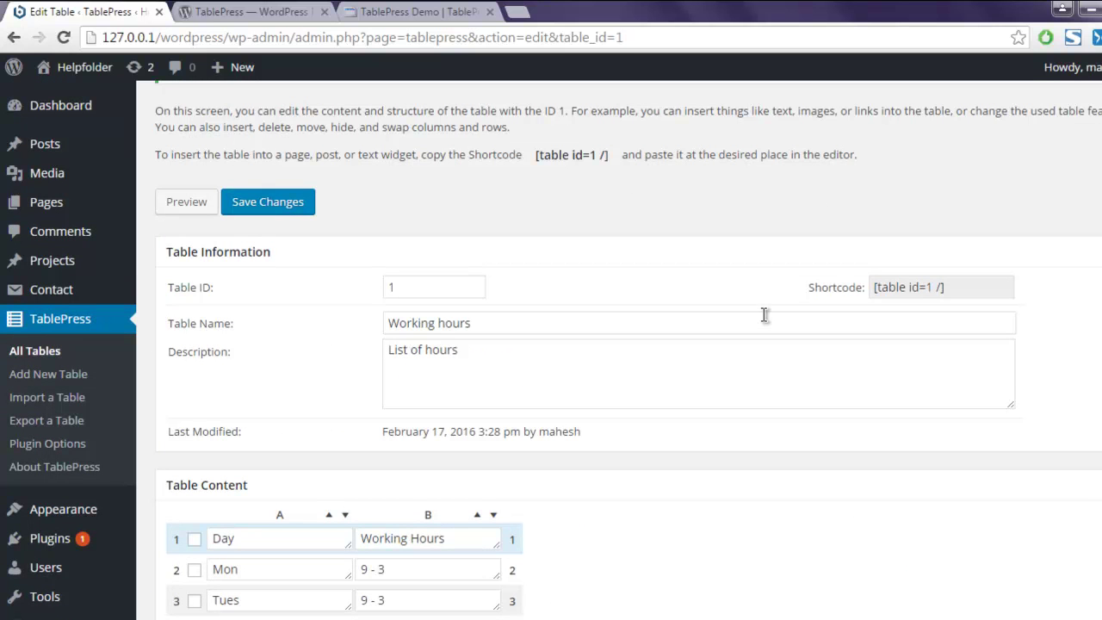
pyautogui.scroll(1, 764, 314)
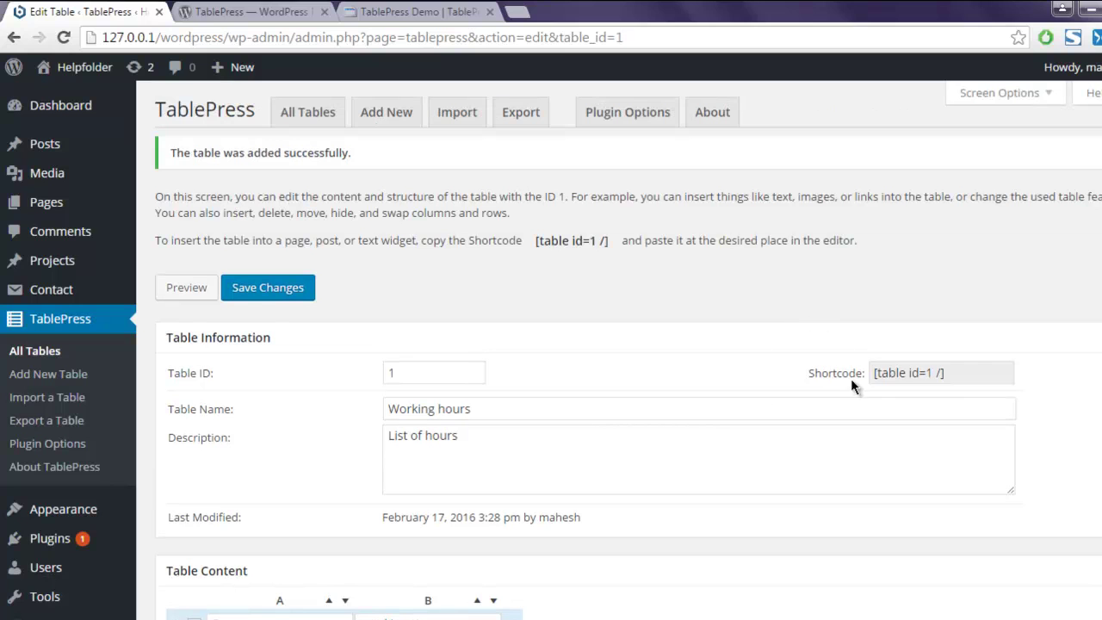
pyautogui.click(940, 377)
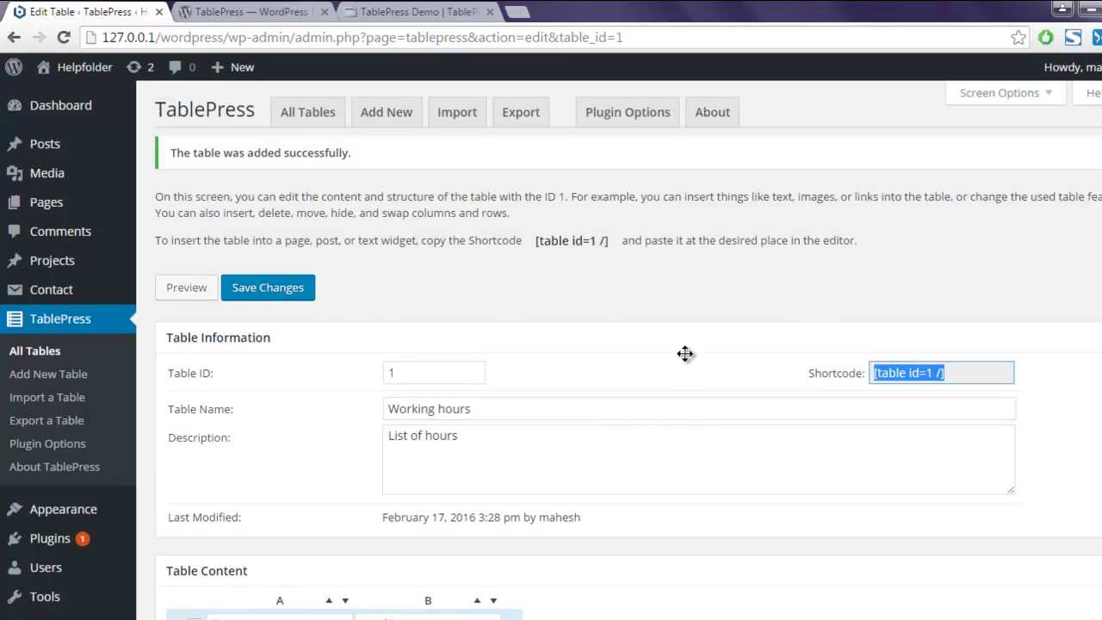
pyautogui.click(635, 247)
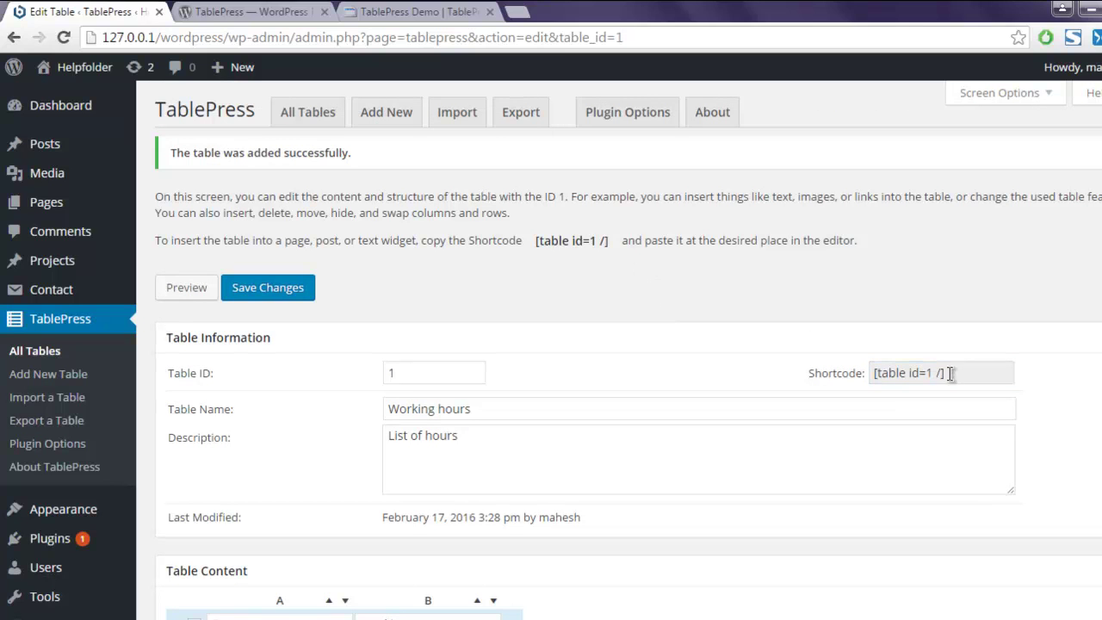
pyautogui.moveTo(950, 372); pyautogui.dragTo(866, 374)
pyautogui.hotkey('ctrl', 'c')
pyautogui.click(672, 249)
# Open the "Hello world!" post for editing from the list of all posts.
pyautogui.moveTo(66, 139)
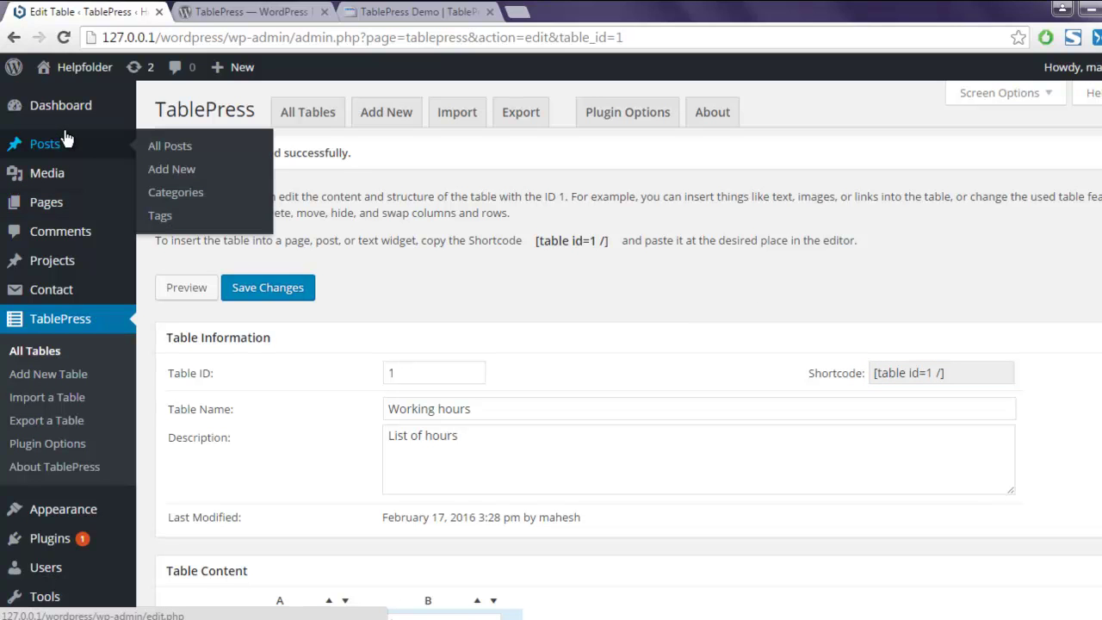
pyautogui.click(174, 149)
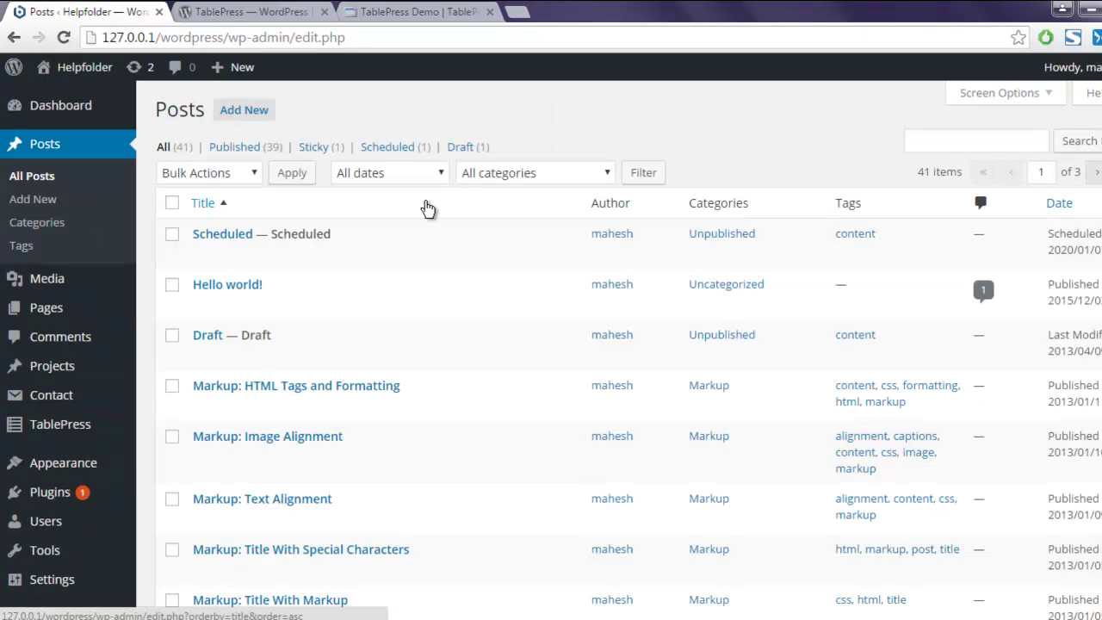
pyautogui.click(207, 307)
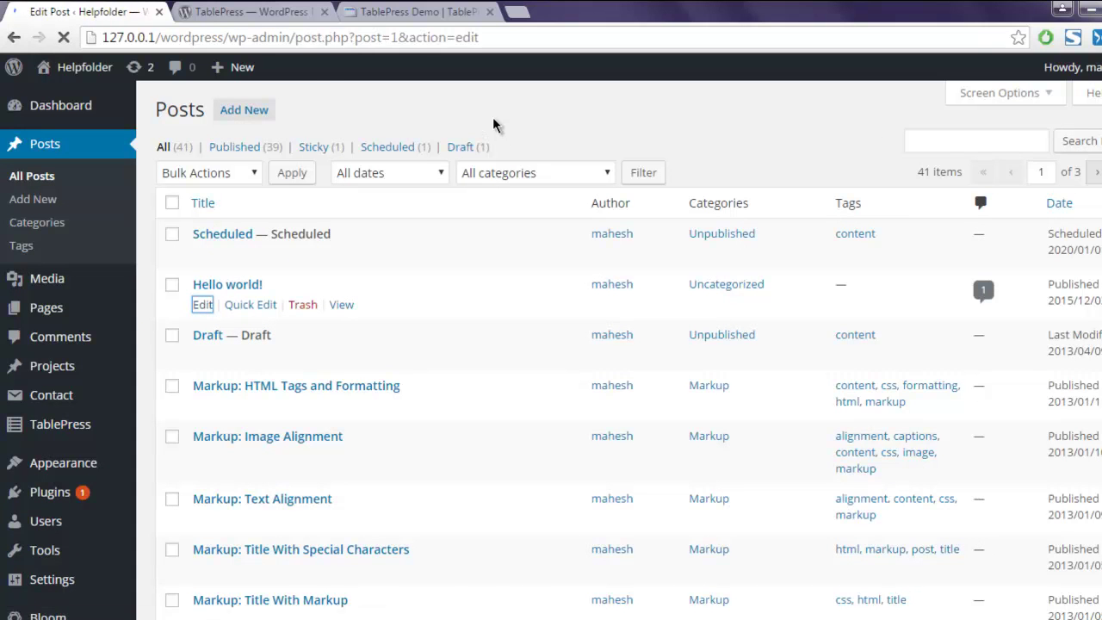
# Replace the "[/edsanimate]Welcome to WordPress..." line in the post's text with the copied shortcode [table id=1 /].
pyautogui.scroll(-2, 620, 177)
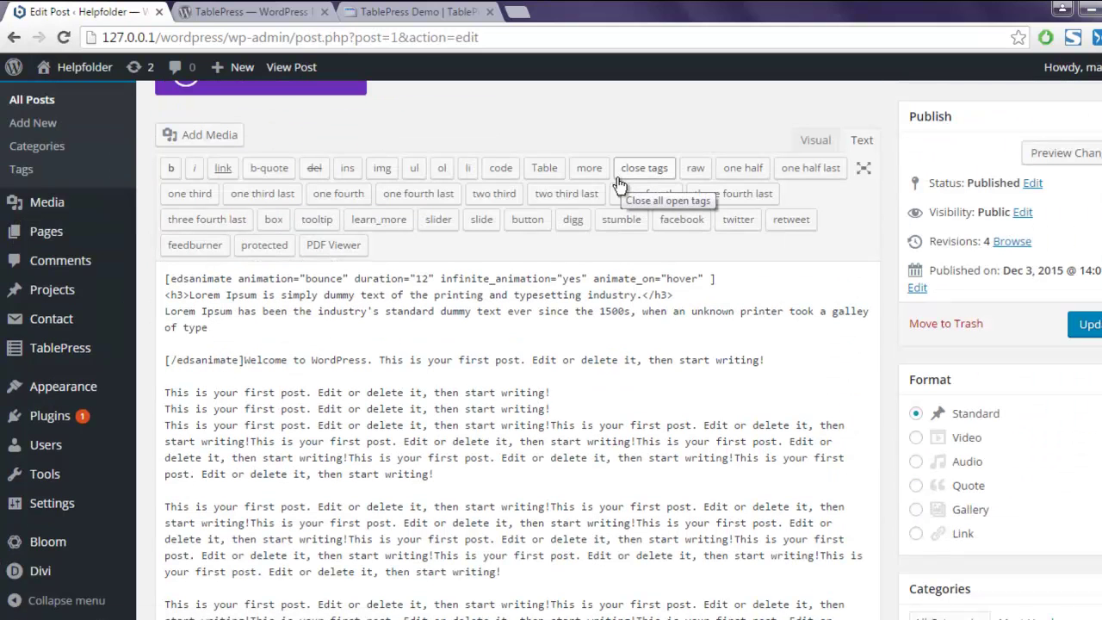
pyautogui.moveTo(765, 360); pyautogui.dragTo(217, 362)
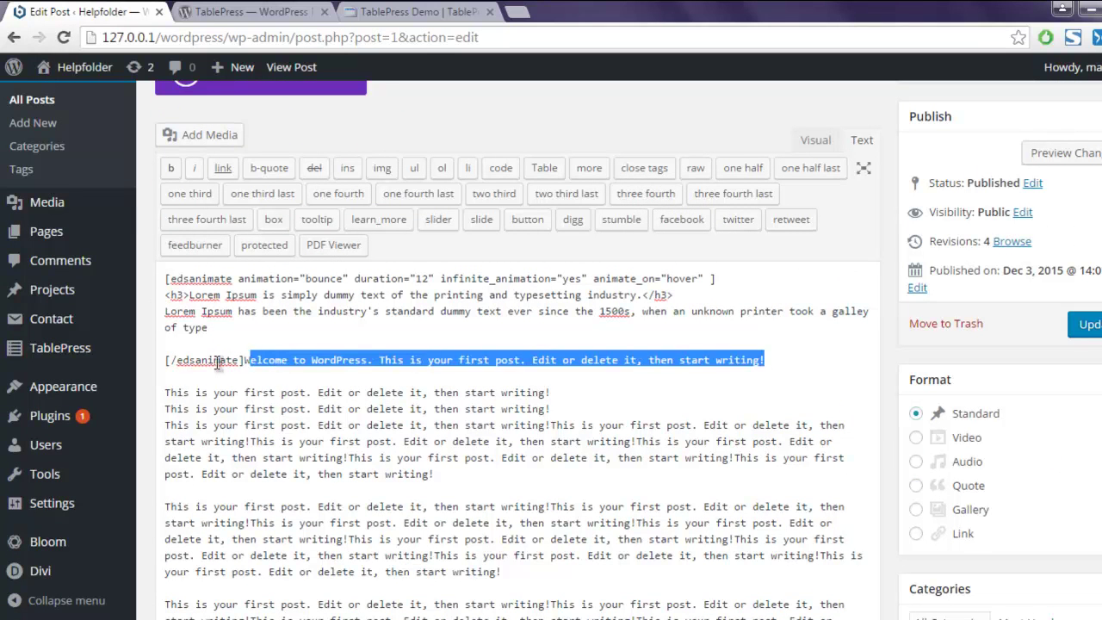
pyautogui.tripleClick(153, 361)
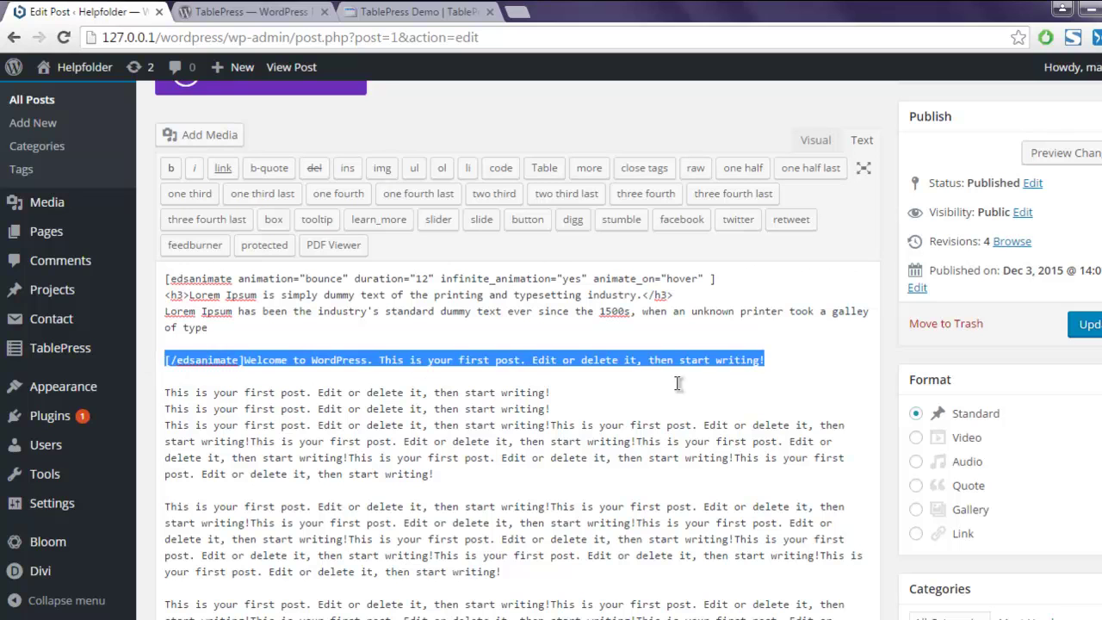
pyautogui.press('BackSpace')
pyautogui.hotkey('ctrl', 'v')
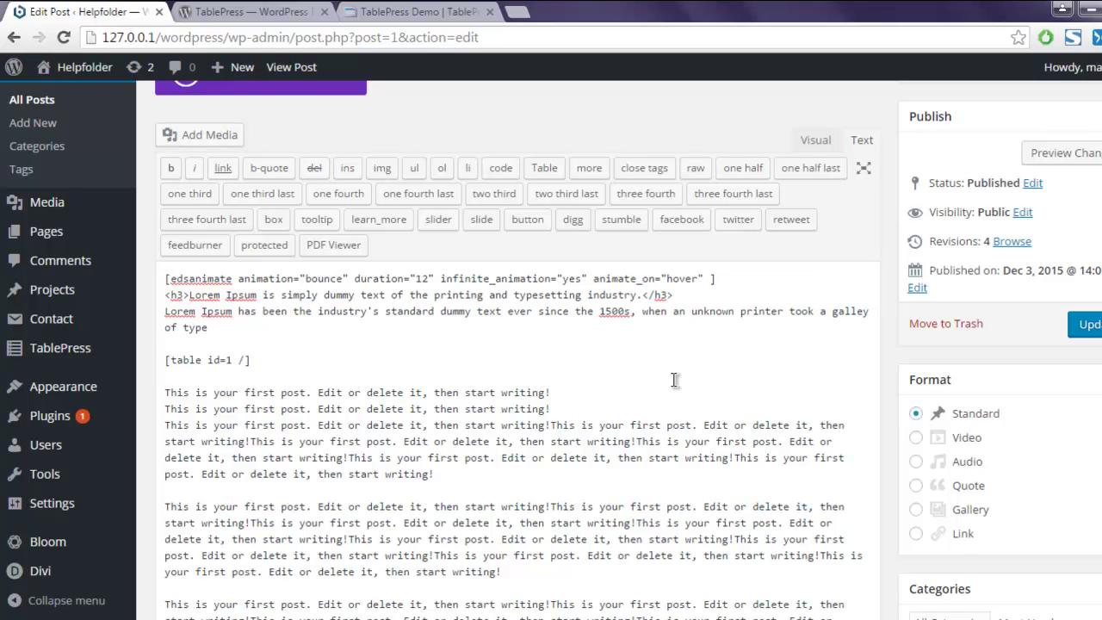
# In the visual editor, insert a Read More break after the "Lorem Ipsum is simply dummy text" heading and update the post.
pyautogui.click(390, 327)
pyautogui.click(814, 142)
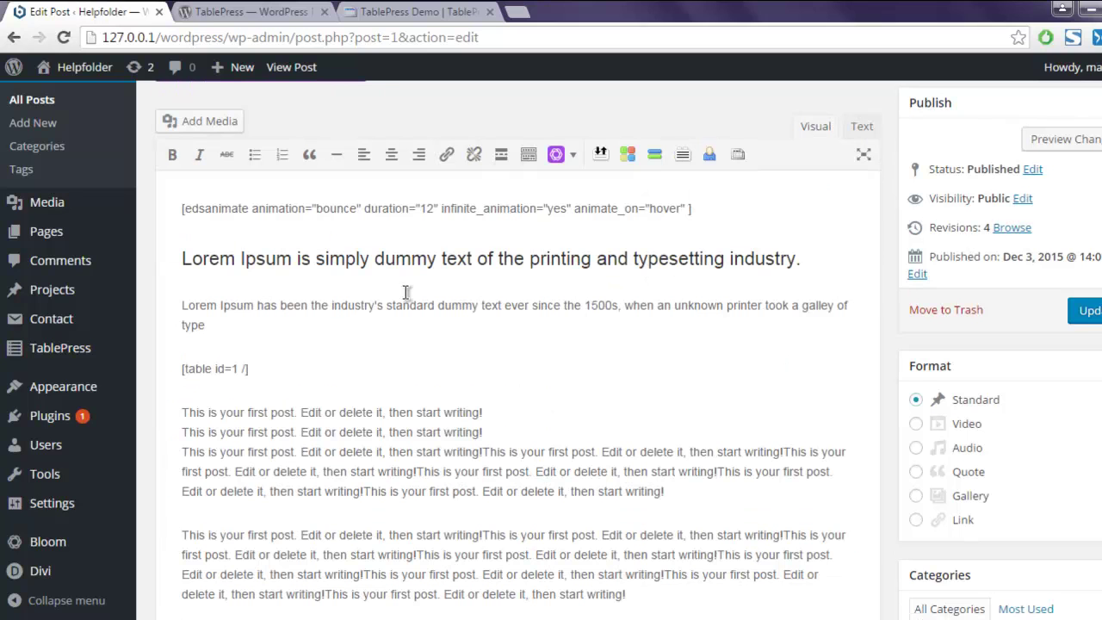
pyautogui.click(844, 260)
pyautogui.click(499, 162)
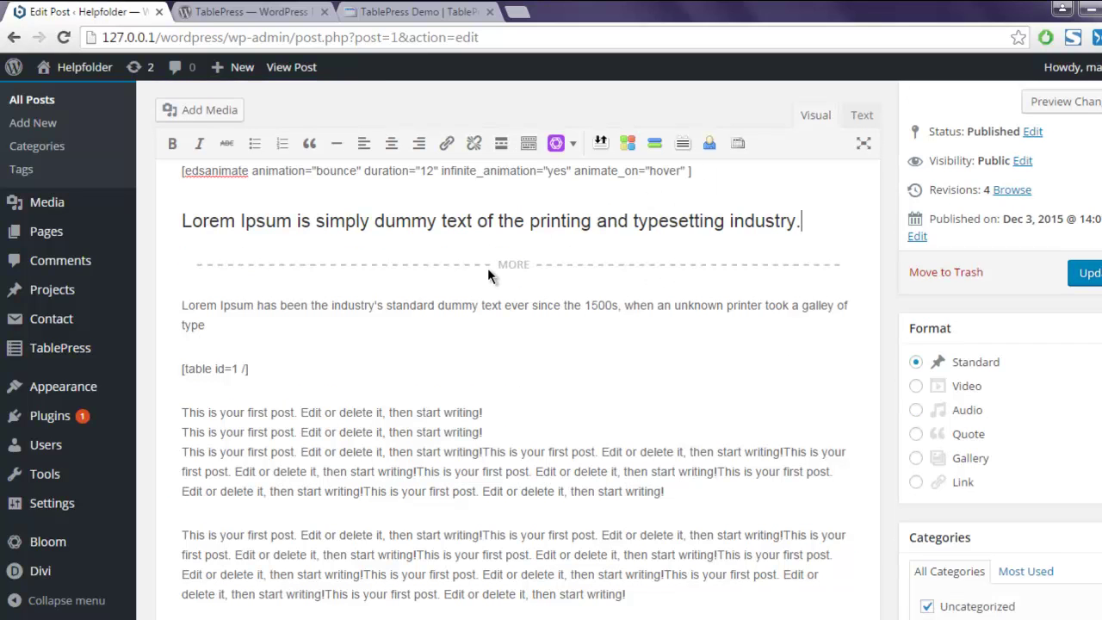
pyautogui.click(1089, 272)
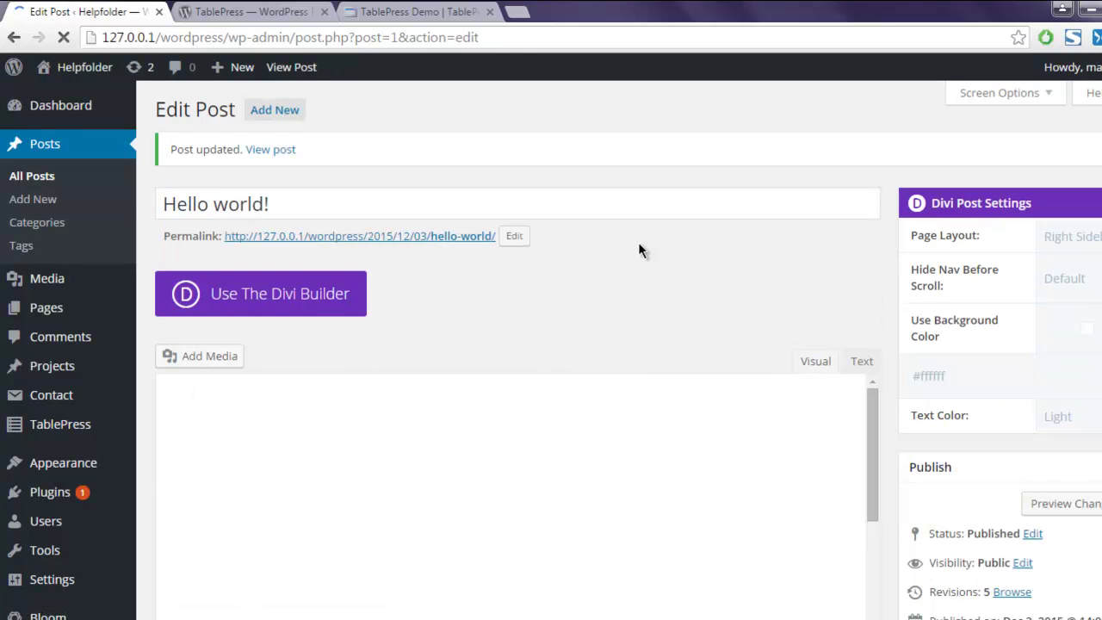
# View the updated post in a new browser tab and look over the embedded working hours table.
pyautogui.rightClick(282, 149)
pyautogui.click(359, 164)
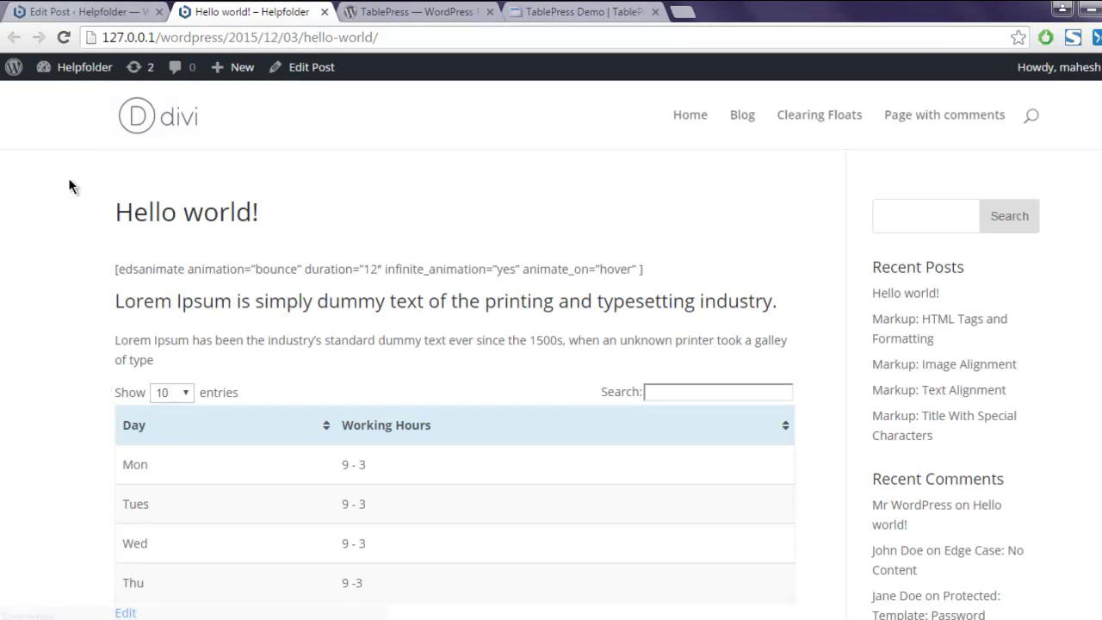
pyautogui.scroll(-3, 68, 178)
pyautogui.scroll(2, 68, 177)
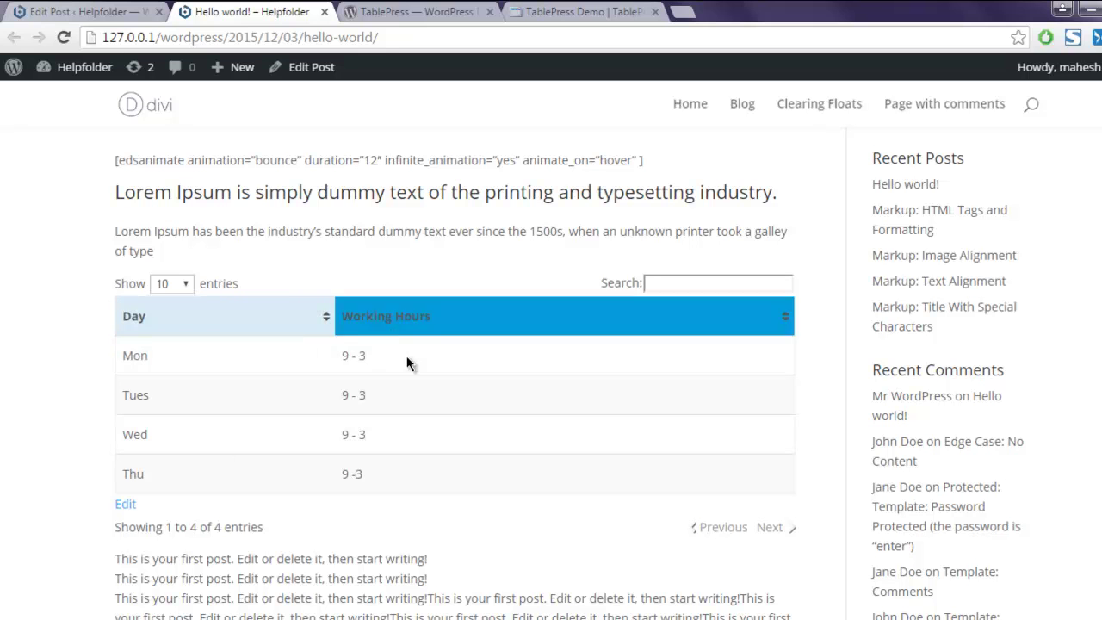
# Examine the published table's search field and the choices for the number of entries shown.
pyautogui.click(676, 282)
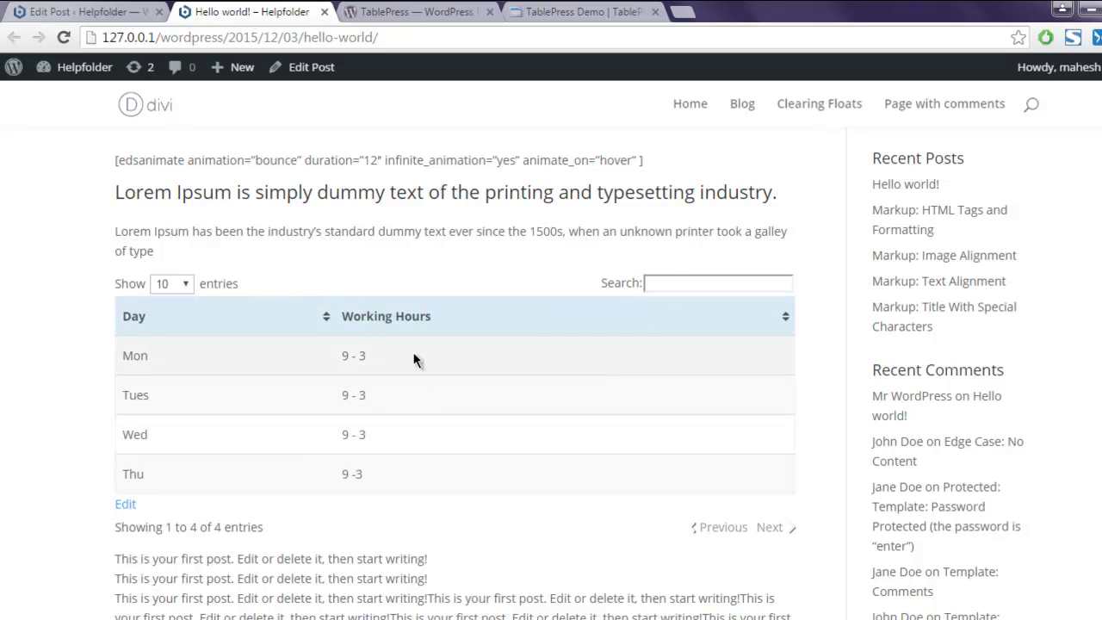
pyautogui.click(172, 284)
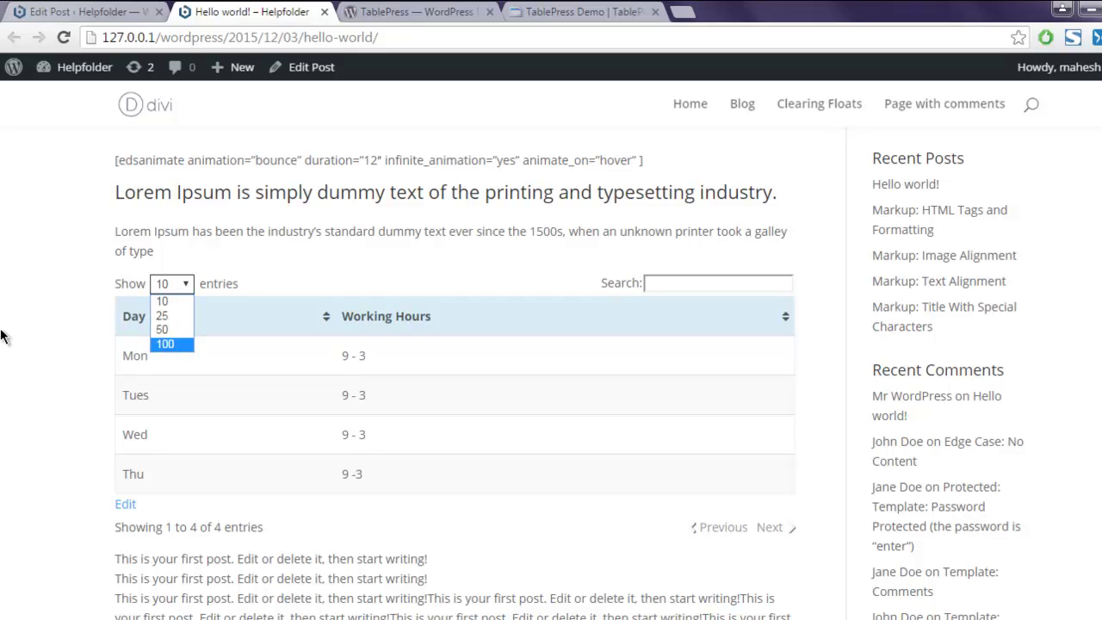
pyautogui.click(22, 307)
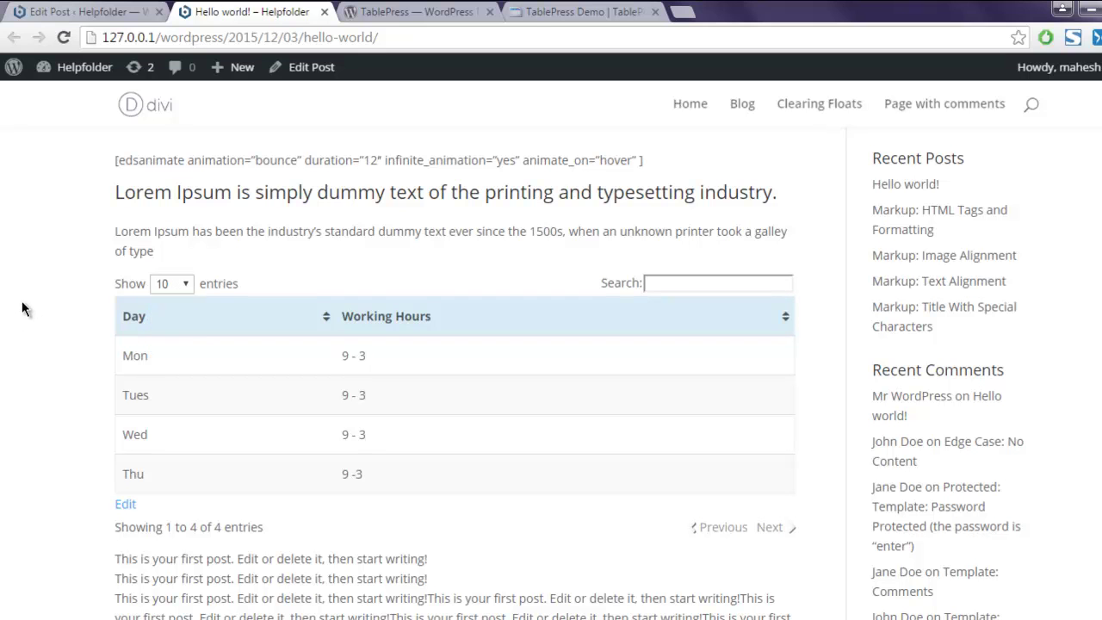
pyautogui.scroll(1, 22, 308)
pyautogui.scroll(-3, 22, 307)
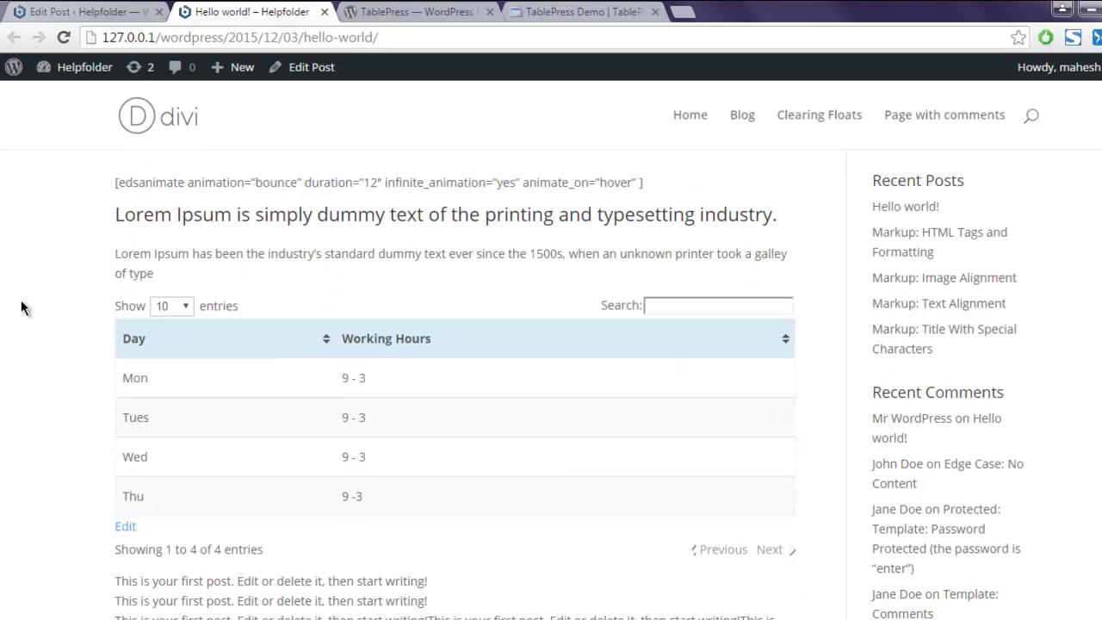
# Return to the TablePress admin and review the table import page and its available import formats.
pyautogui.hotkey('ctrl', 'shift', 'Tab')
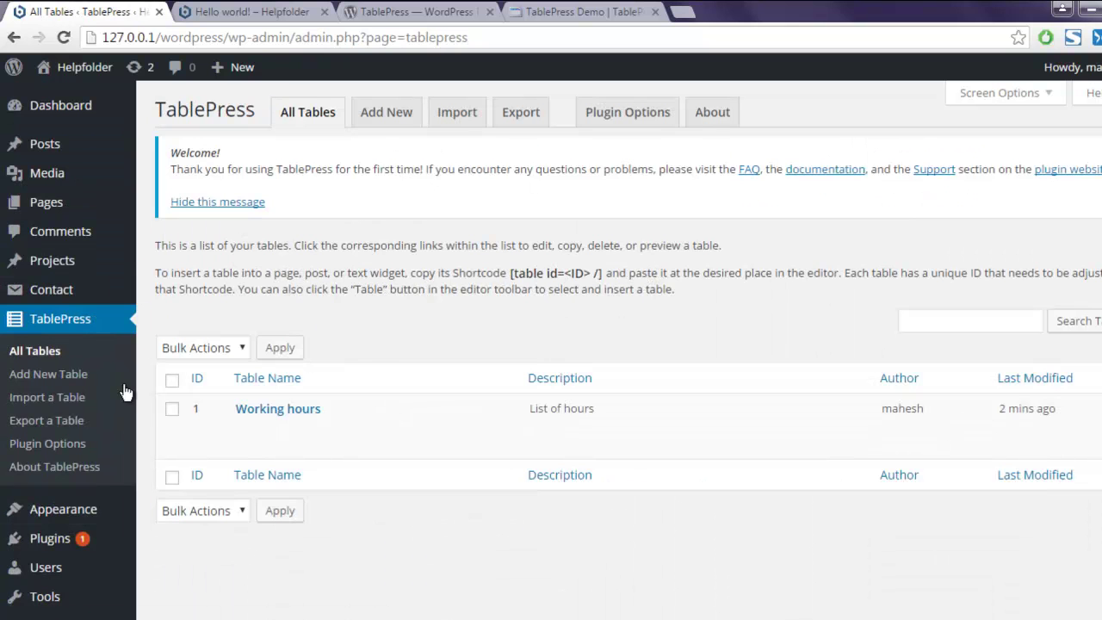
pyautogui.click(67, 398)
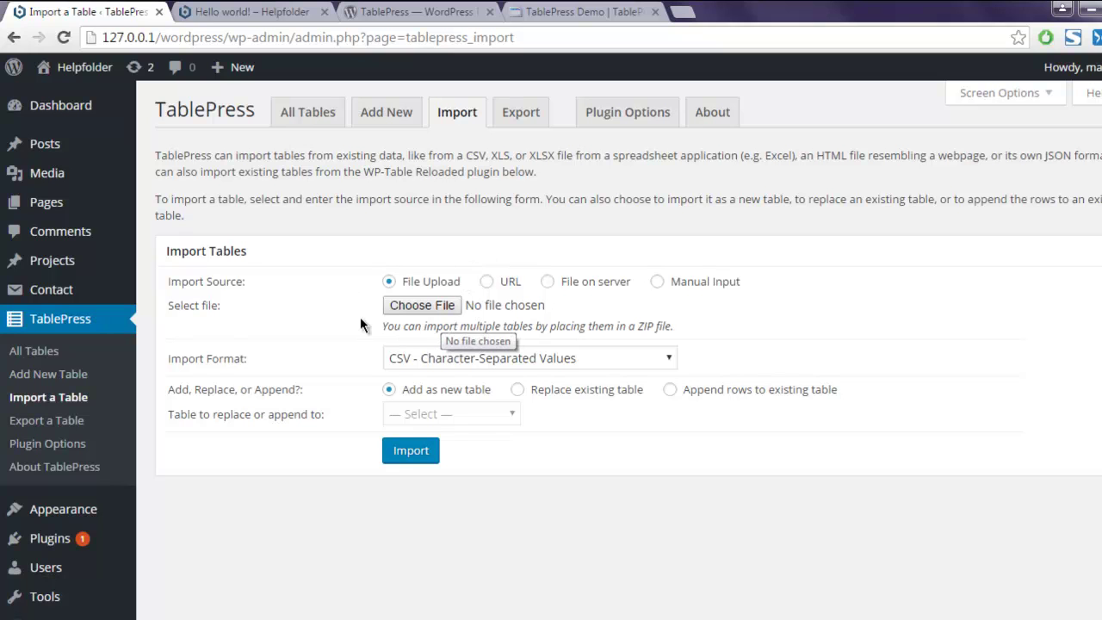
pyautogui.click(462, 357)
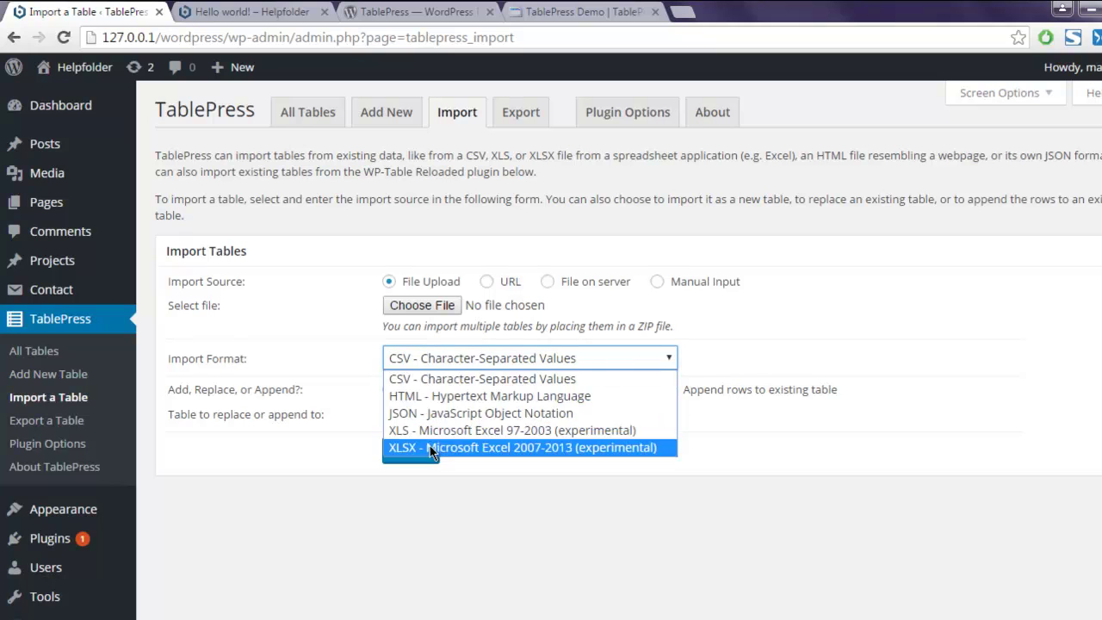
pyautogui.click(424, 379)
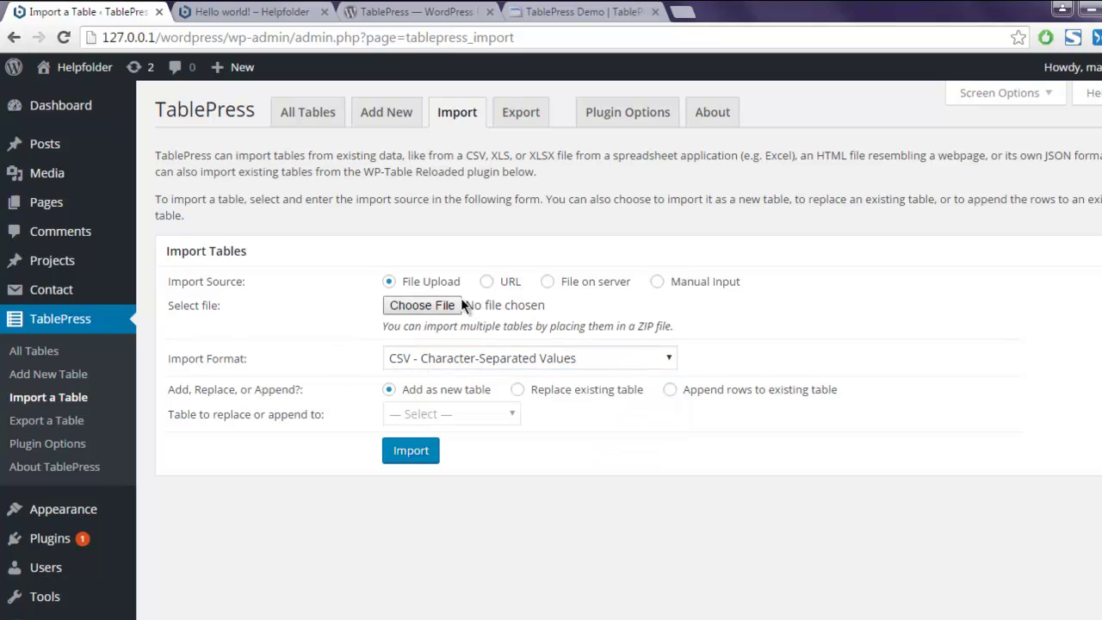
pyautogui.click(458, 353)
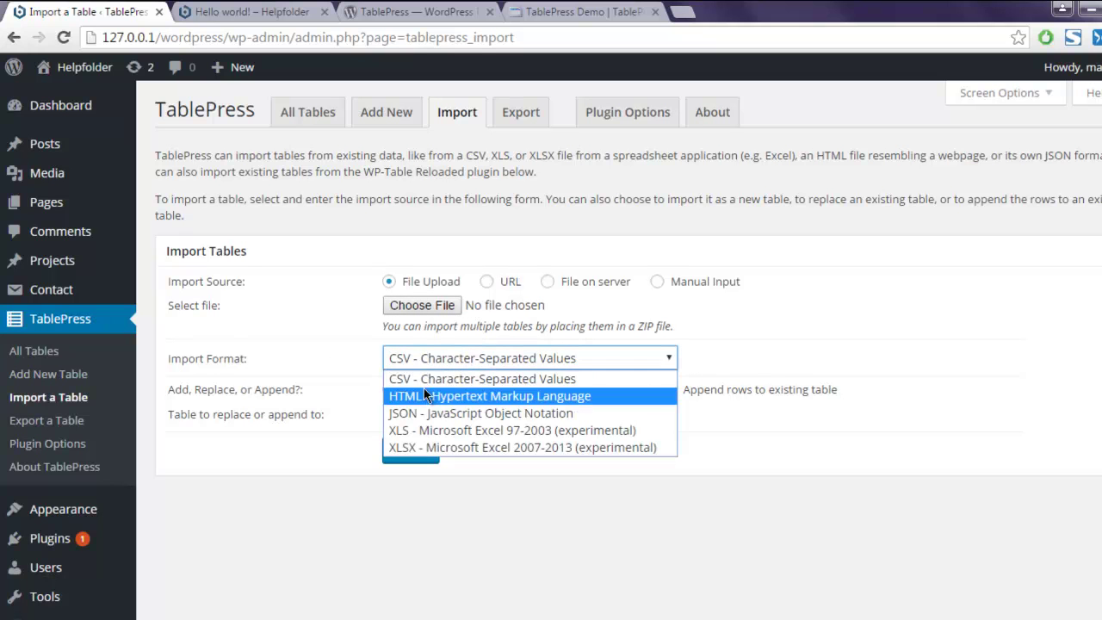
pyautogui.click(391, 465)
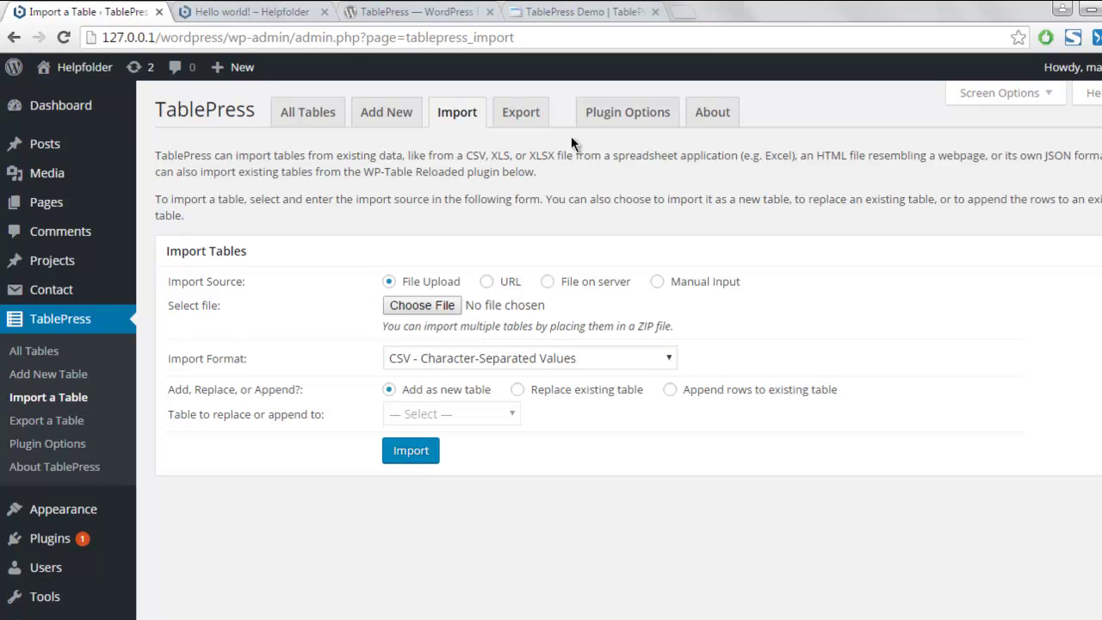
# Review the table export page and its available export formats.
pyautogui.click(523, 113)
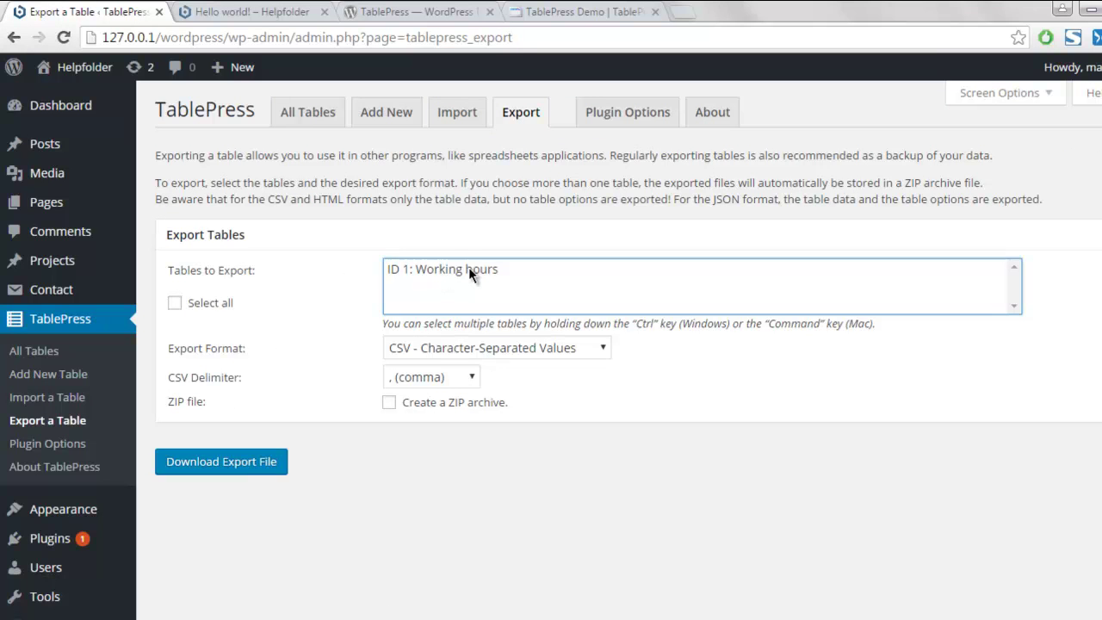
pyautogui.click(461, 348)
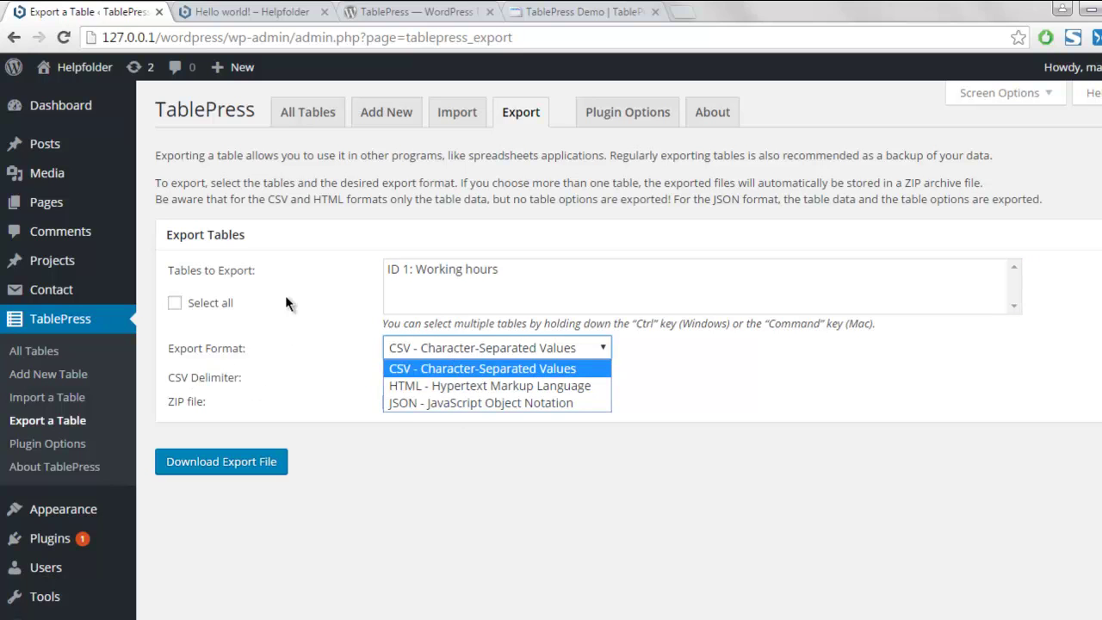
pyautogui.click(322, 203)
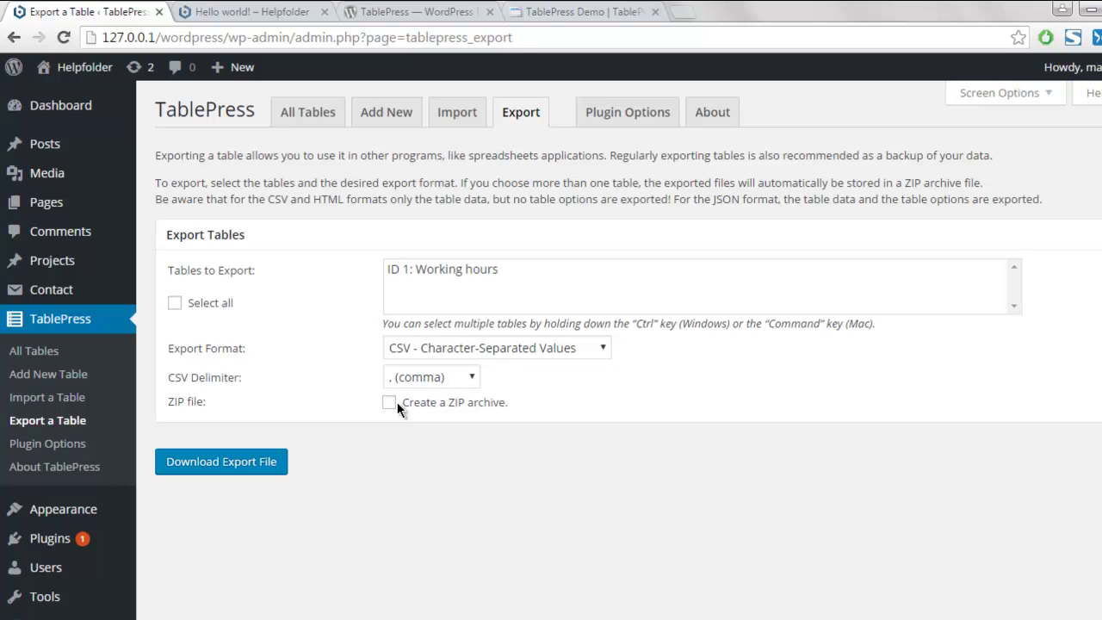
# Review the TablePress plugin options, including the custom CSS field, the admin menu entry and the uninstall section.
pyautogui.click(594, 115)
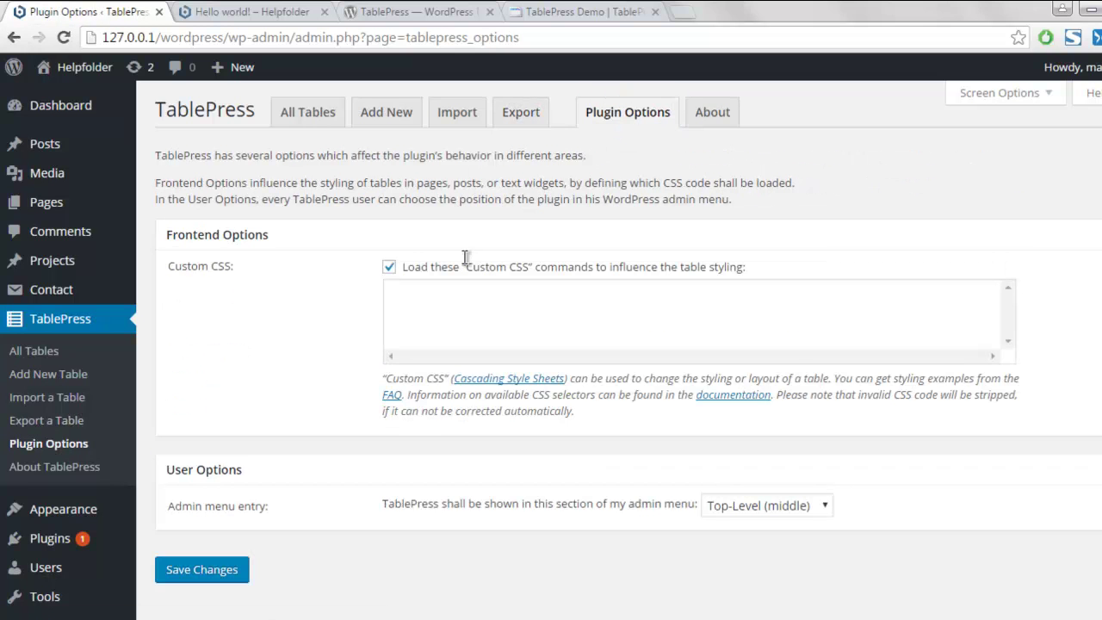
pyautogui.click(436, 317)
pyautogui.scroll(-2, 308, 322)
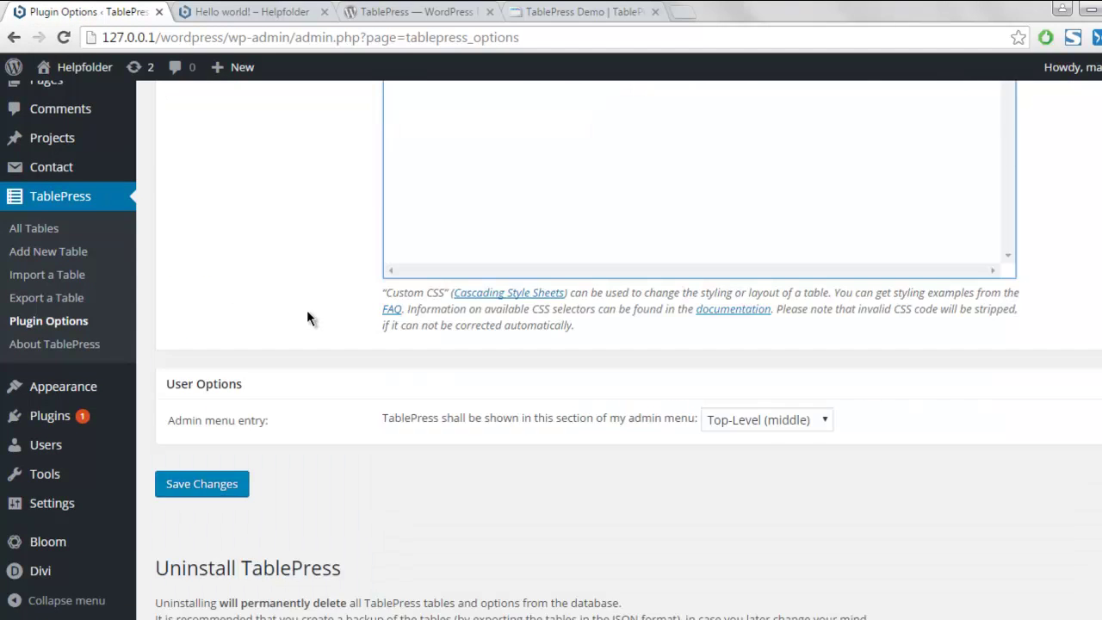
pyautogui.scroll(-2, 308, 310)
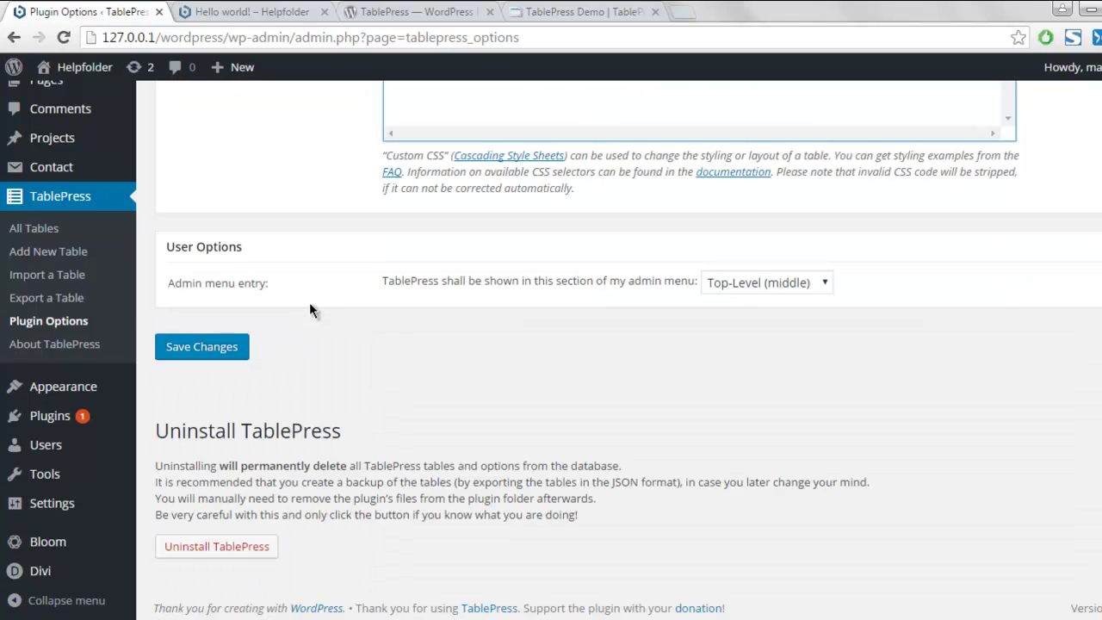
pyautogui.scroll(7, 310, 307)
pyautogui.scroll(2, 309, 302)
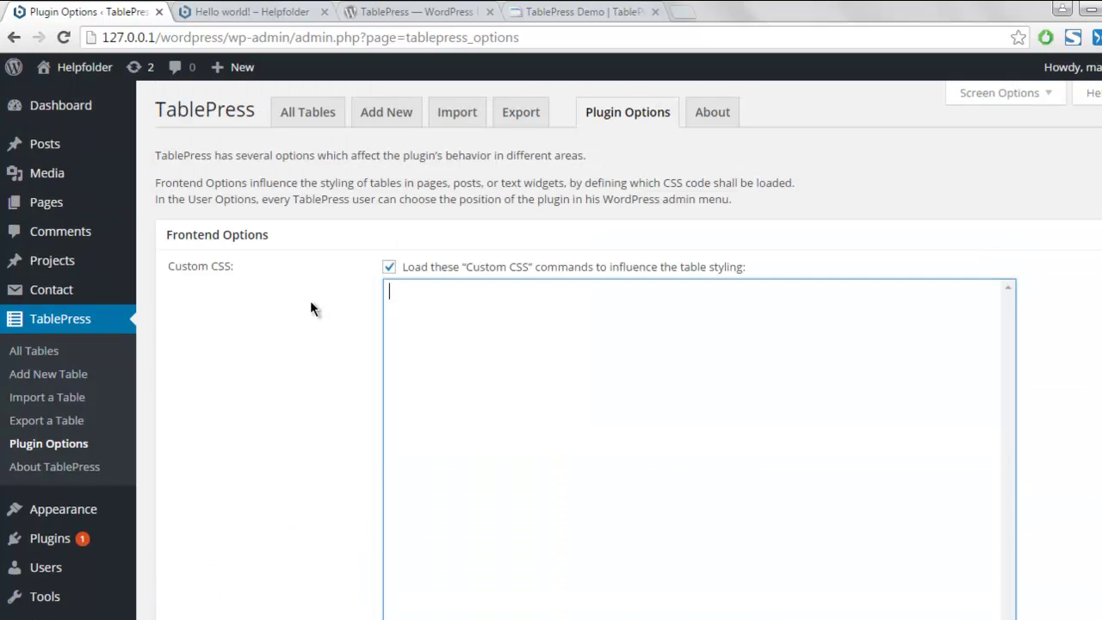